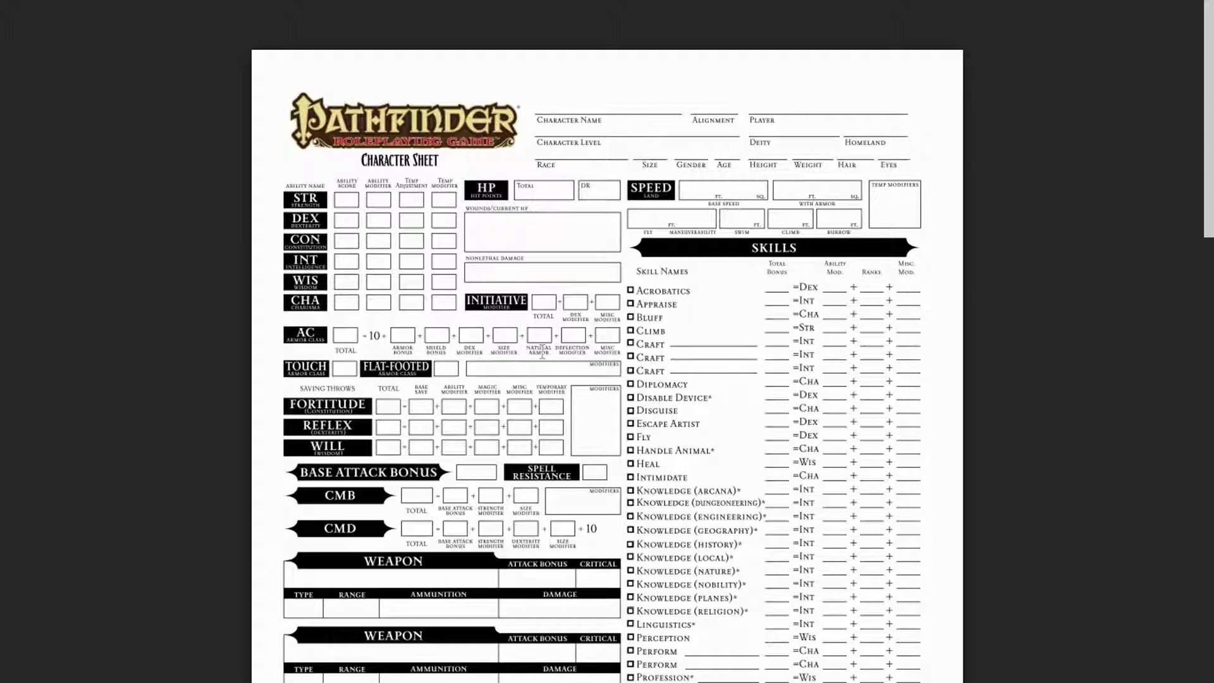
Scroll through page 1's skills and weapon blocks, ending at the top of page 2's AC items.
scroll(513, 350, "down", 3)
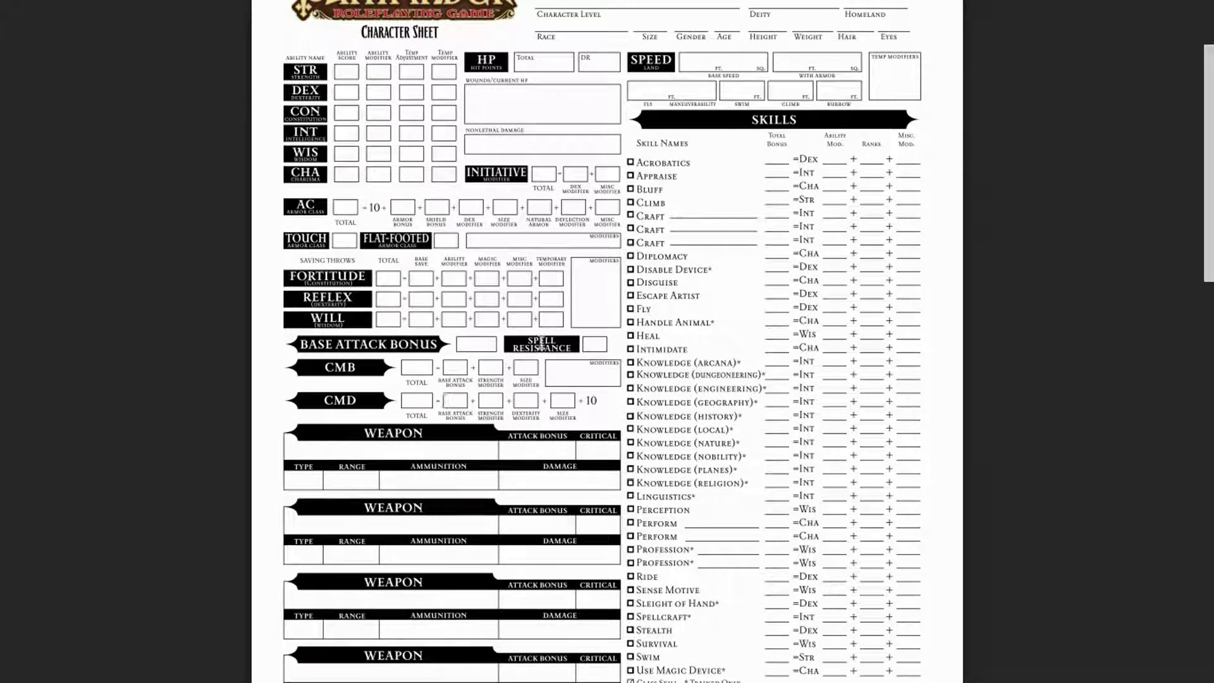
scroll(516, 506, "down", 3)
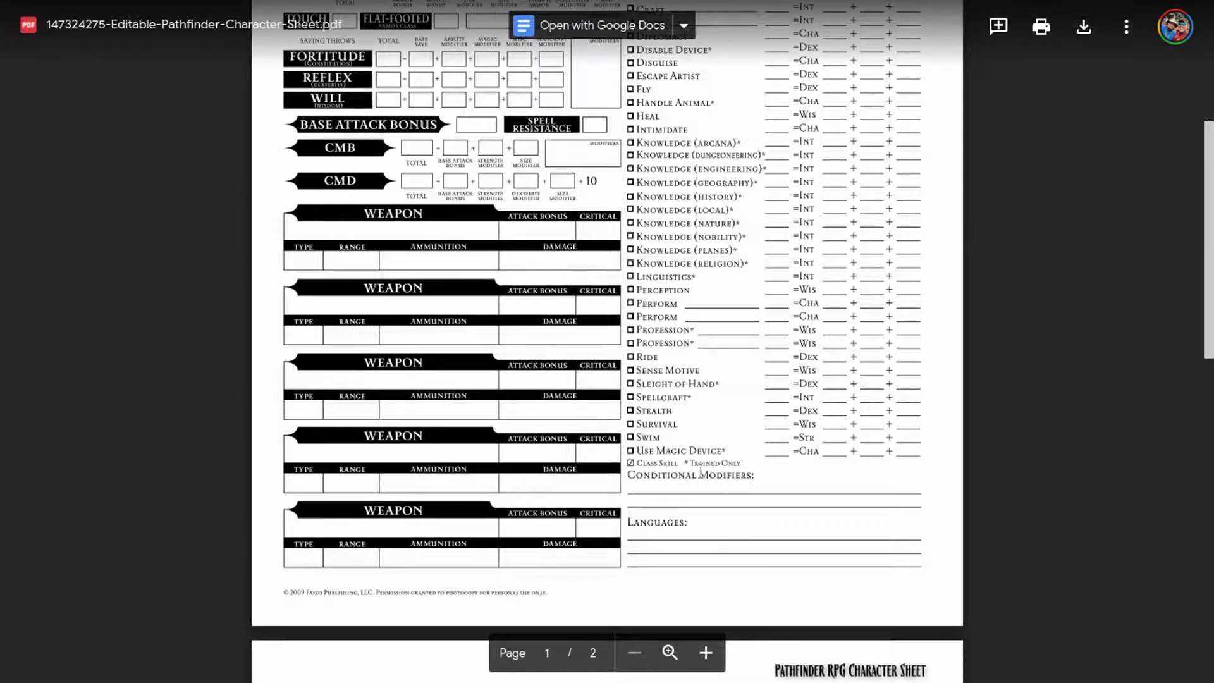
scroll(701, 471, "up", 2)
scroll(702, 471, "up", 2)
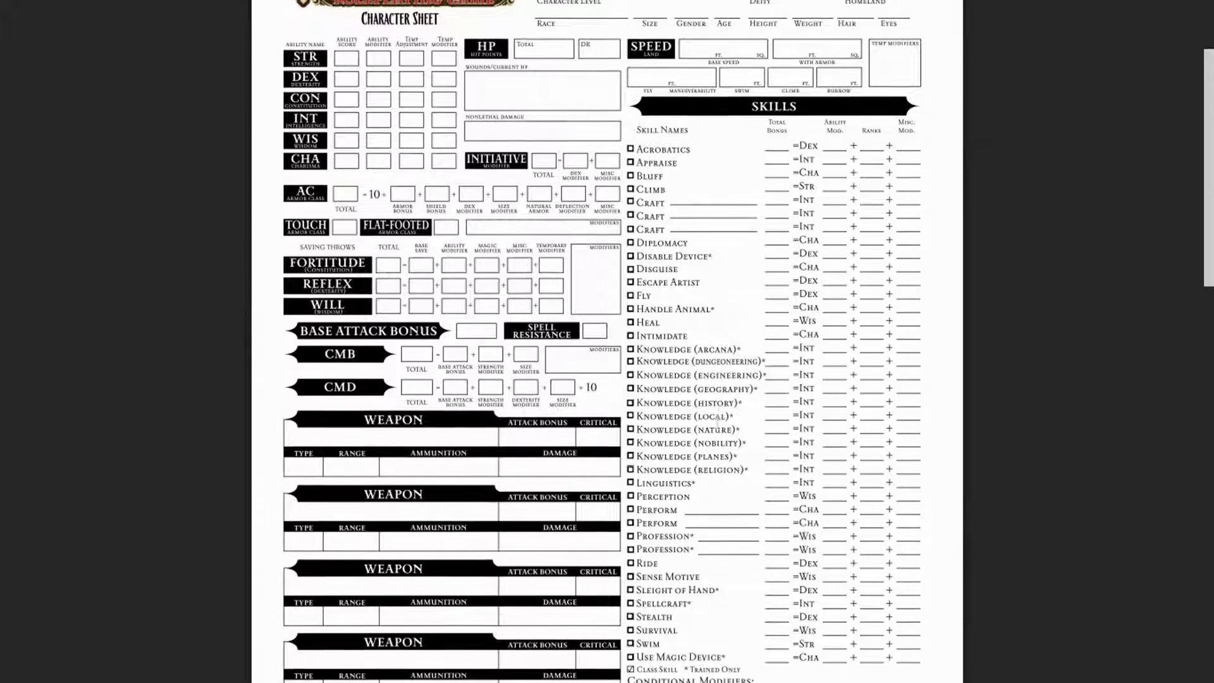
scroll(704, 482, "down", 2)
scroll(704, 482, "down", 1)
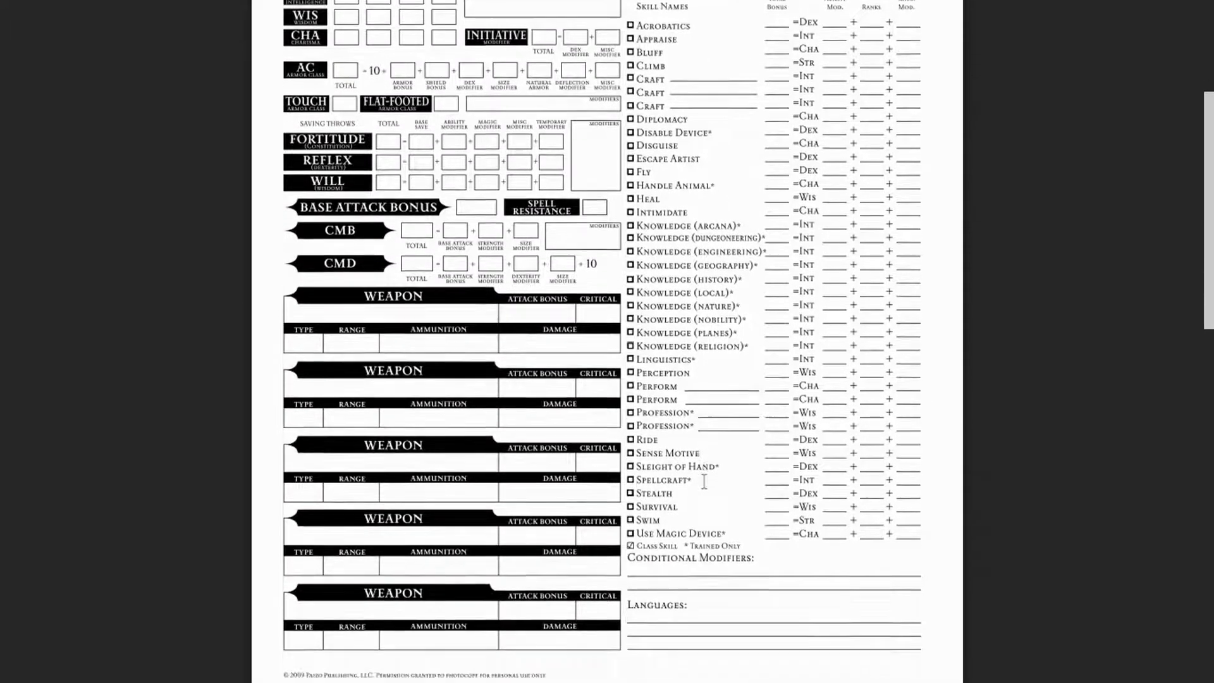
scroll(704, 474, "up", 5)
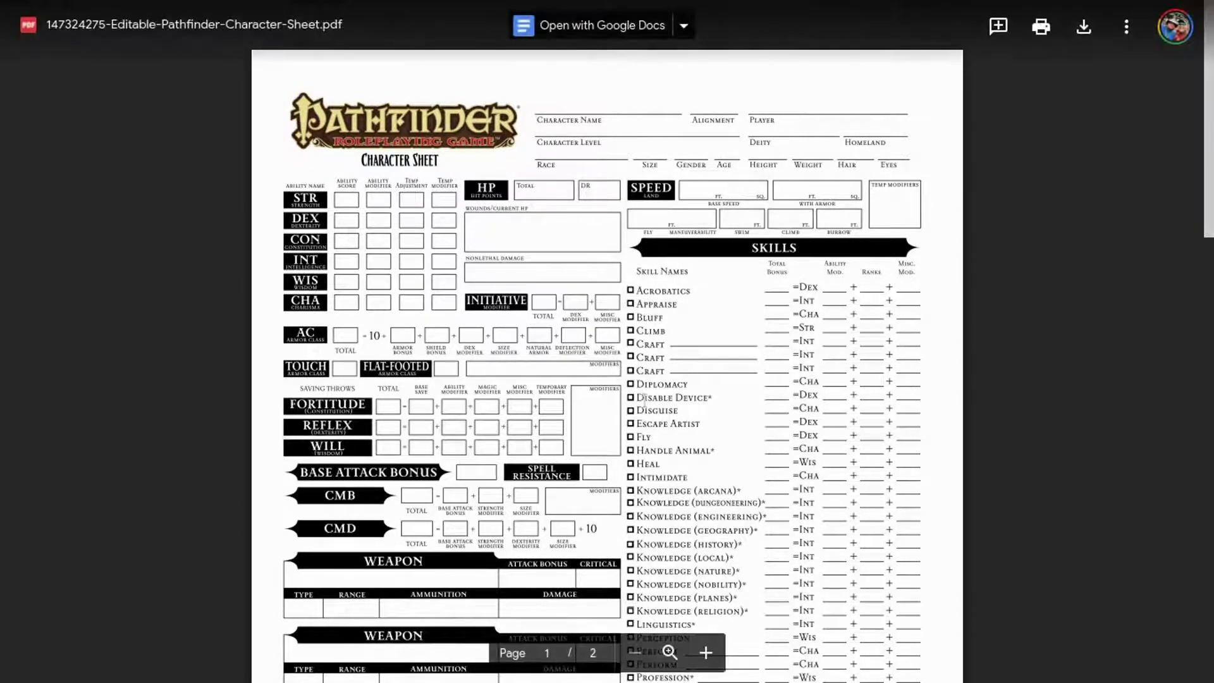
scroll(643, 398, "down", 10)
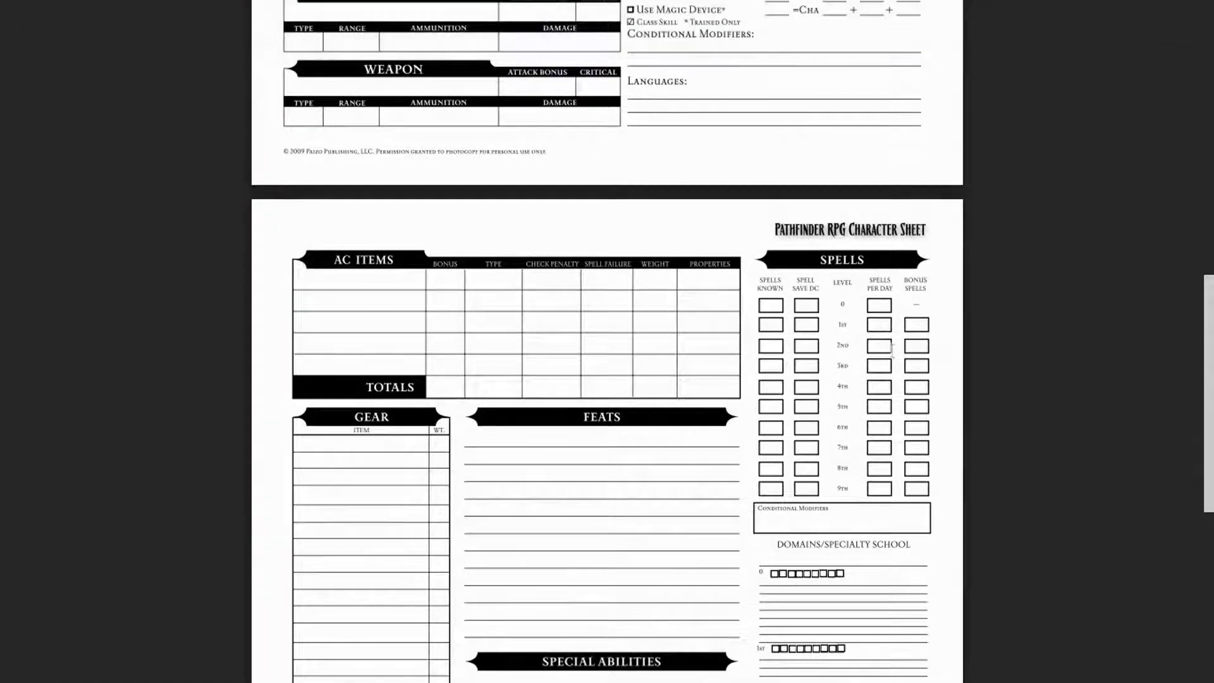
Scroll through page 2's gear, feats, special abilities and spells, then back to page 1's ability scores.
scroll(358, 580, "down", 5)
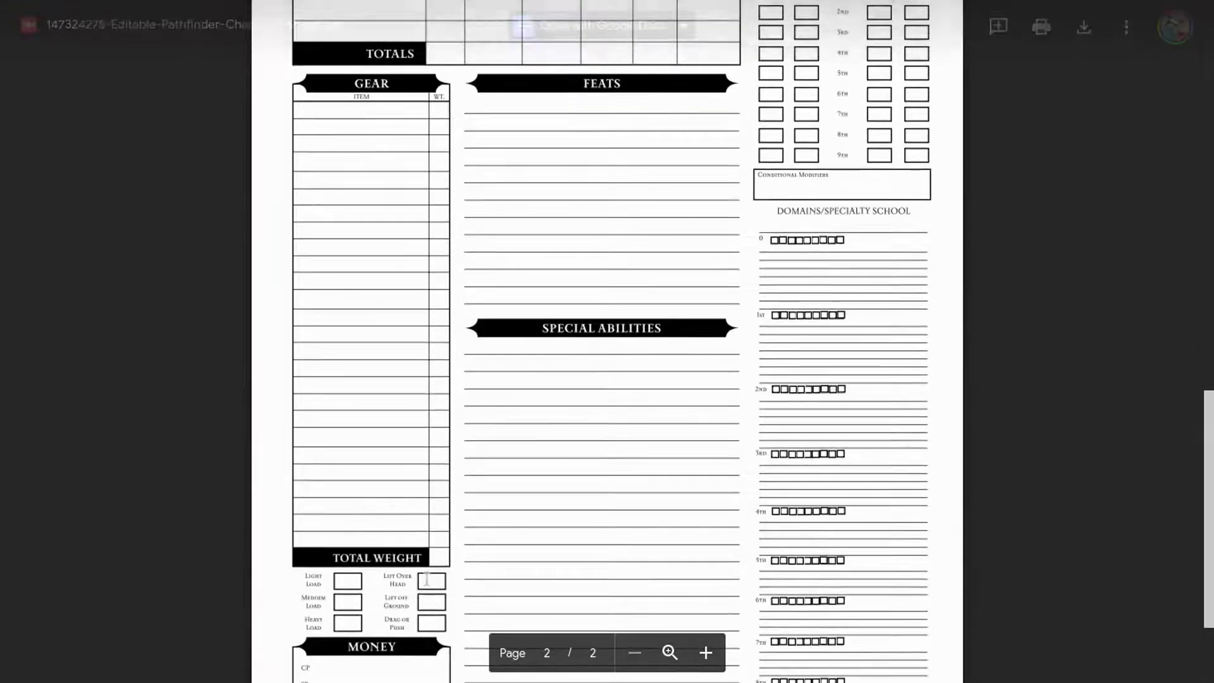
scroll(379, 564, "down", 2)
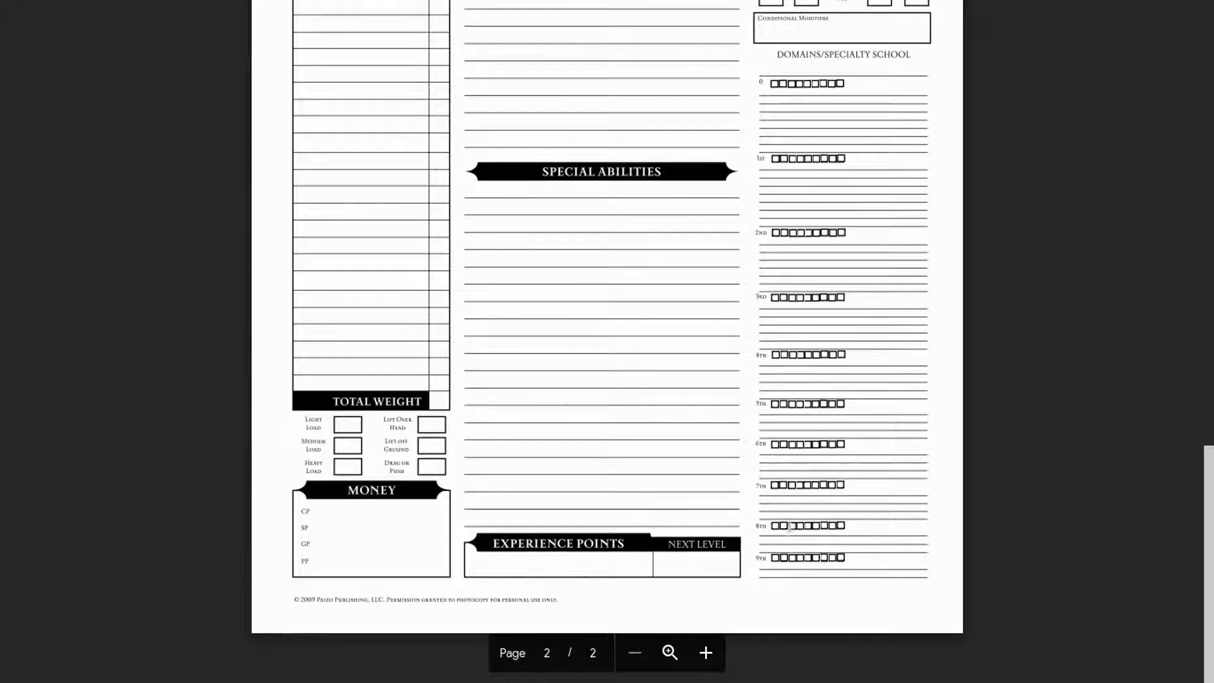
scroll(613, 436, "up", 1)
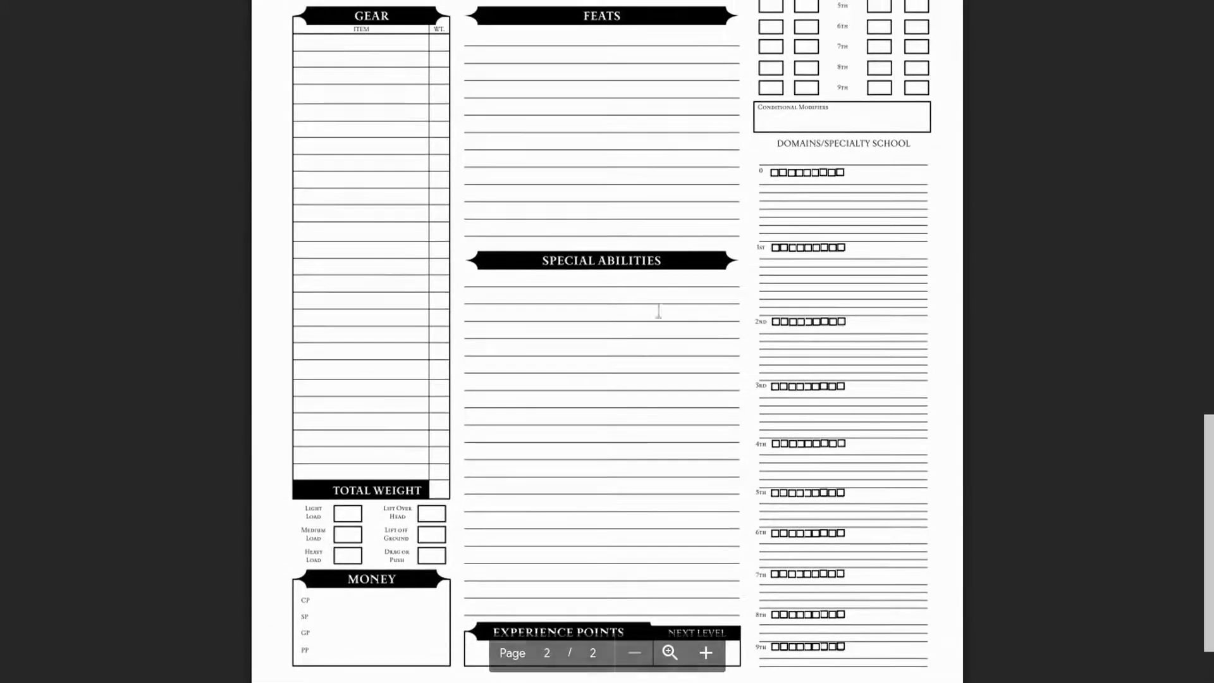
scroll(614, 310, "up", 4)
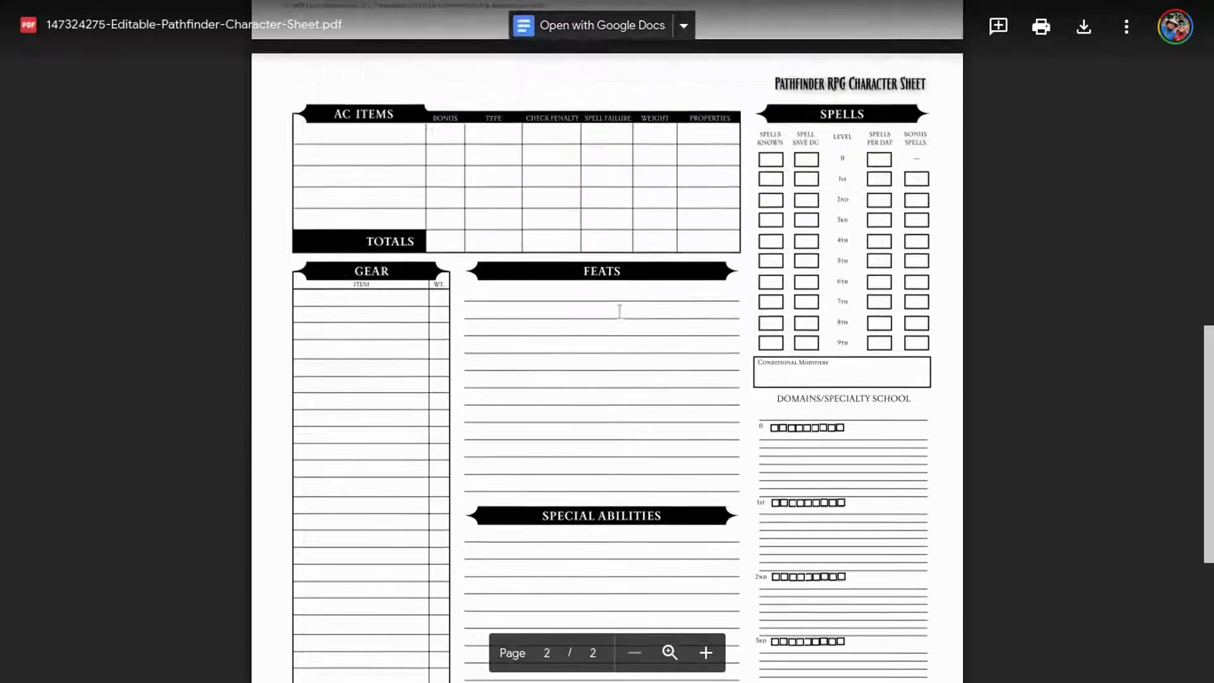
scroll(614, 309, "up", 4)
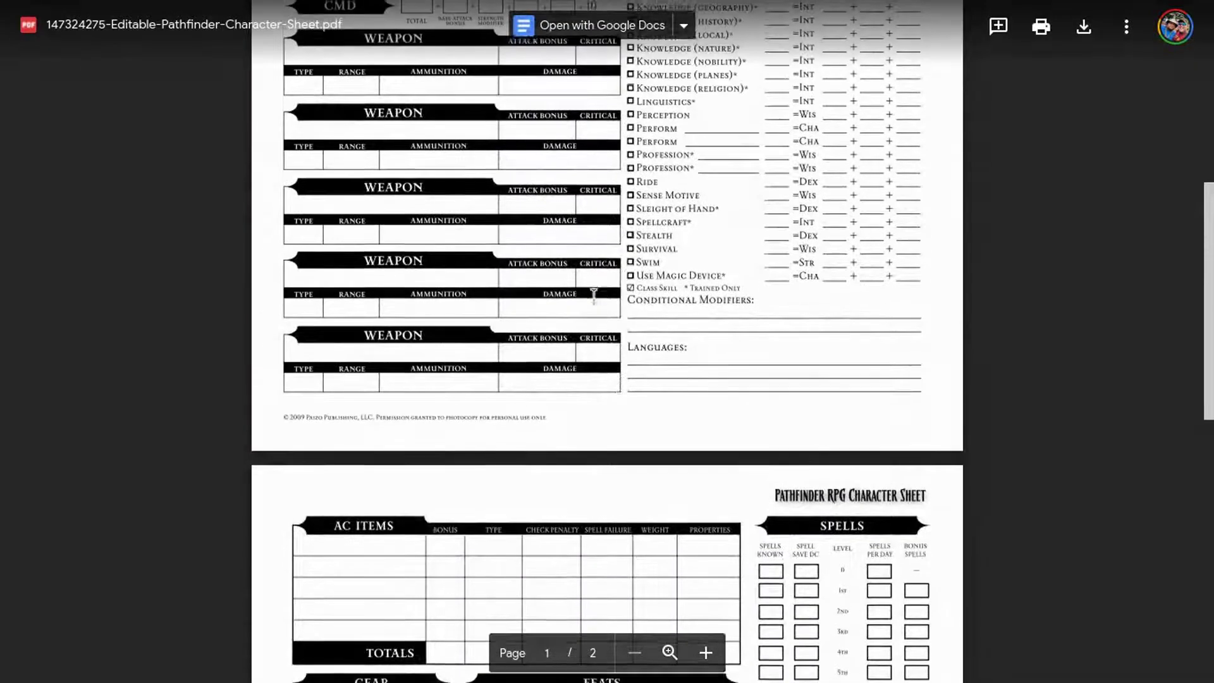
scroll(569, 292, "up", 2)
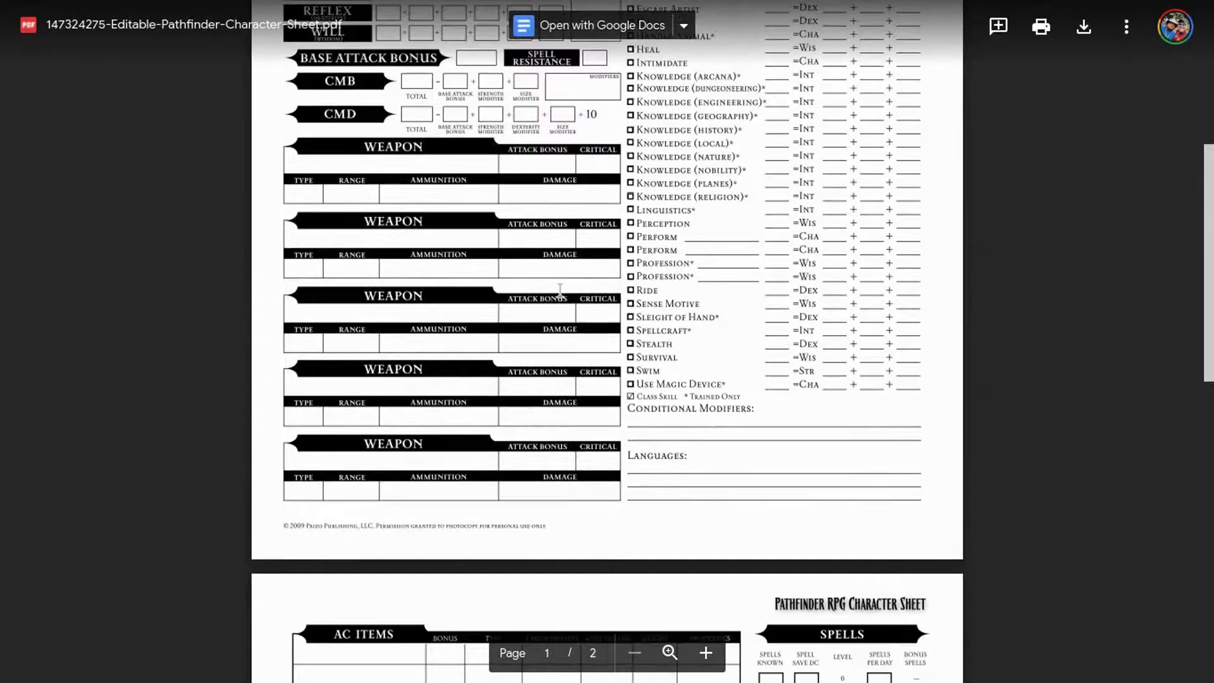
scroll(531, 299, "up", 5)
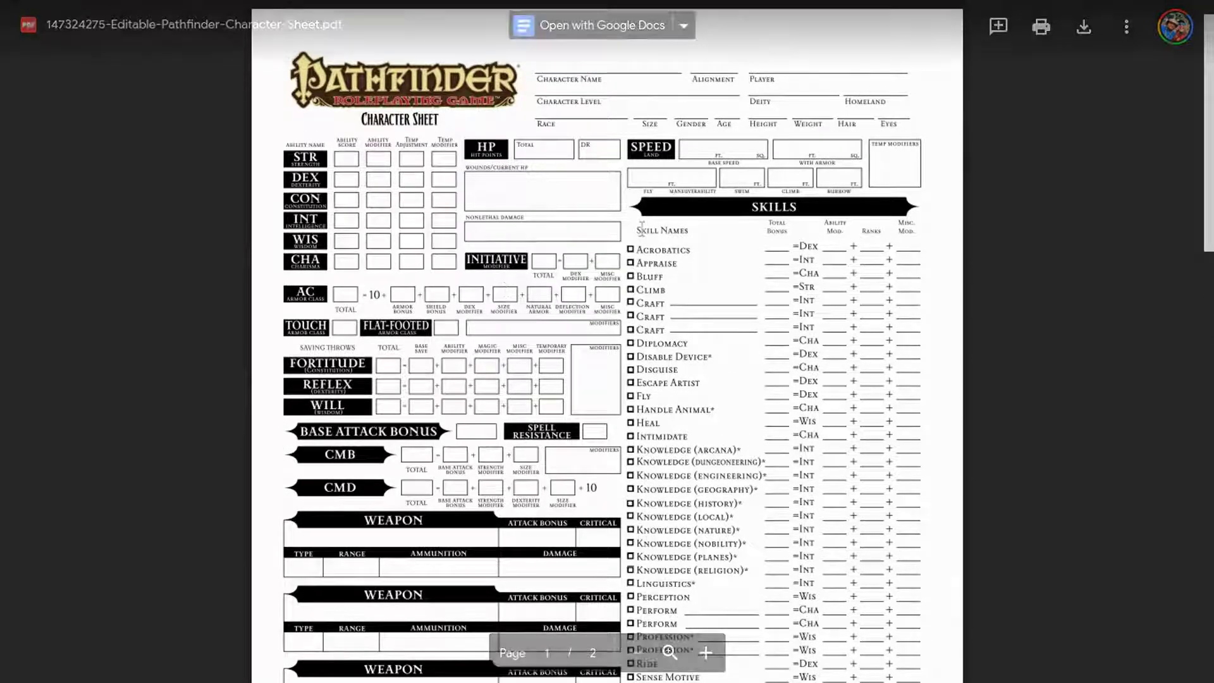
Scroll down and back up through both pages of the Pathfinder PDF.
scroll(576, 278, "up", 1)
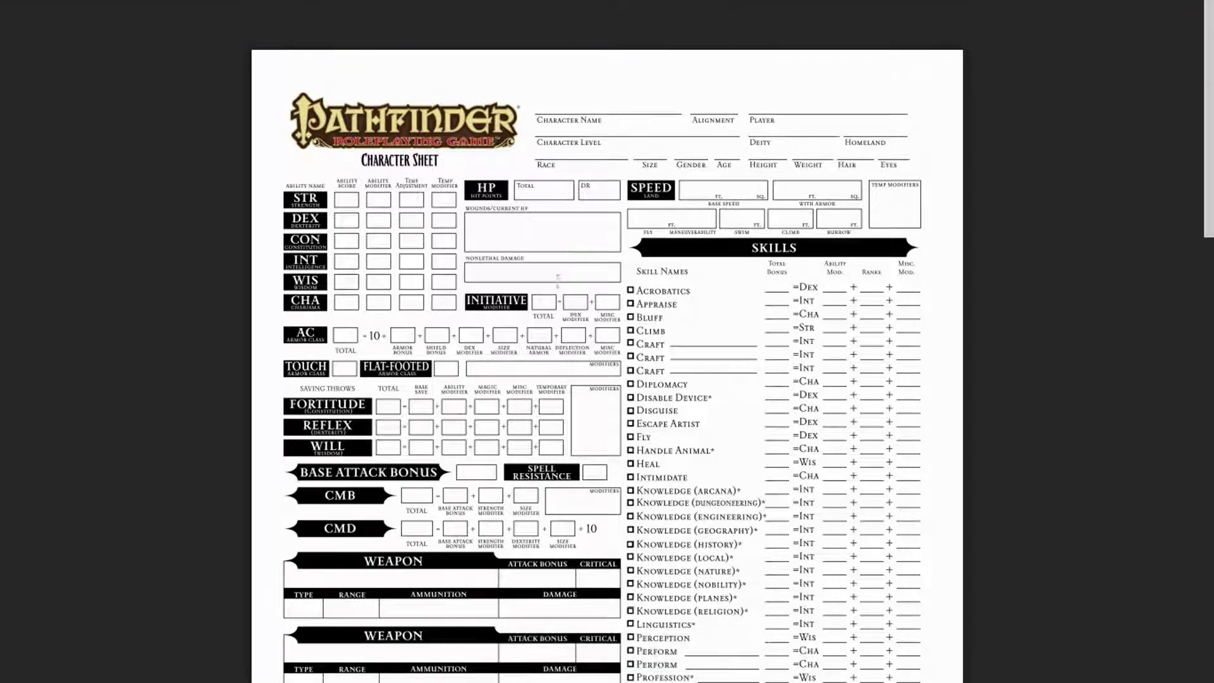
scroll(612, 285, "down", 3)
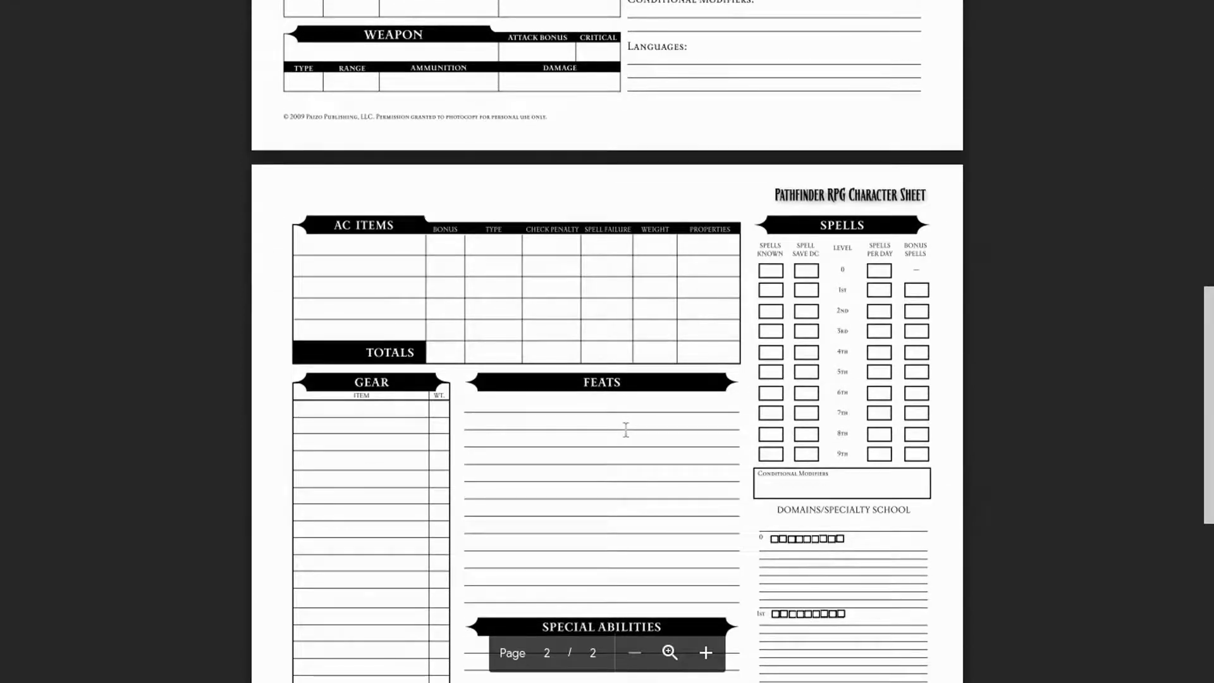
scroll(626, 430, "up", 3)
scroll(626, 430, "up", 20)
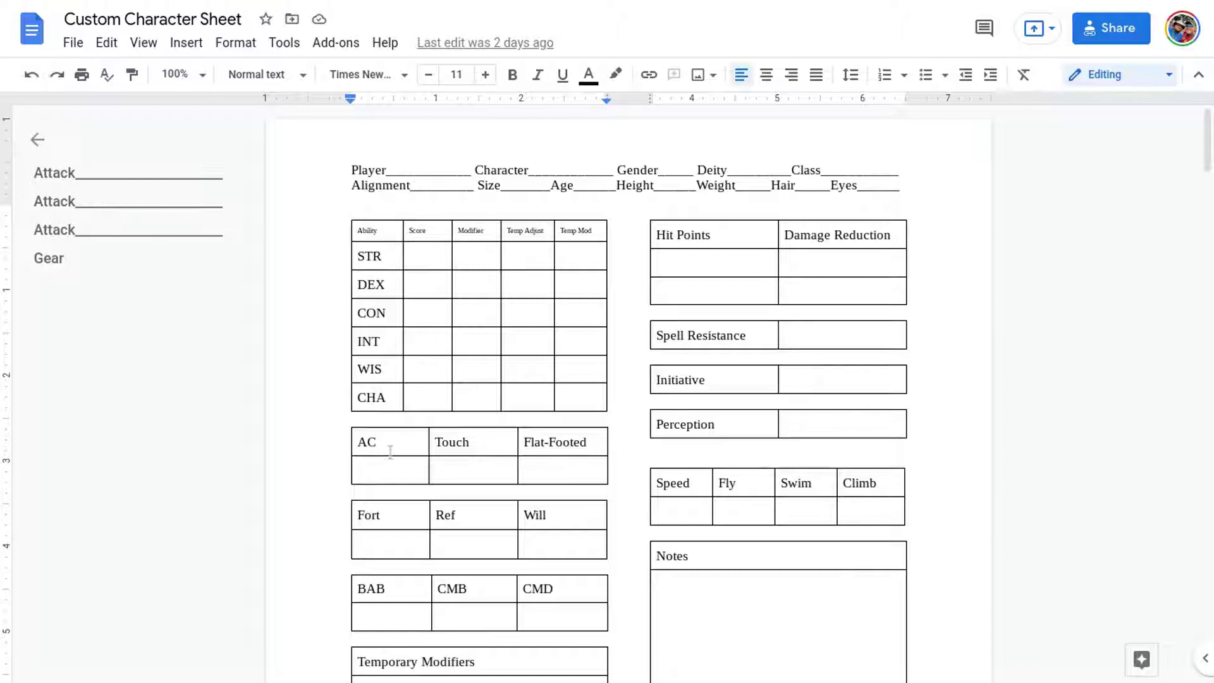
left_click(394, 473)
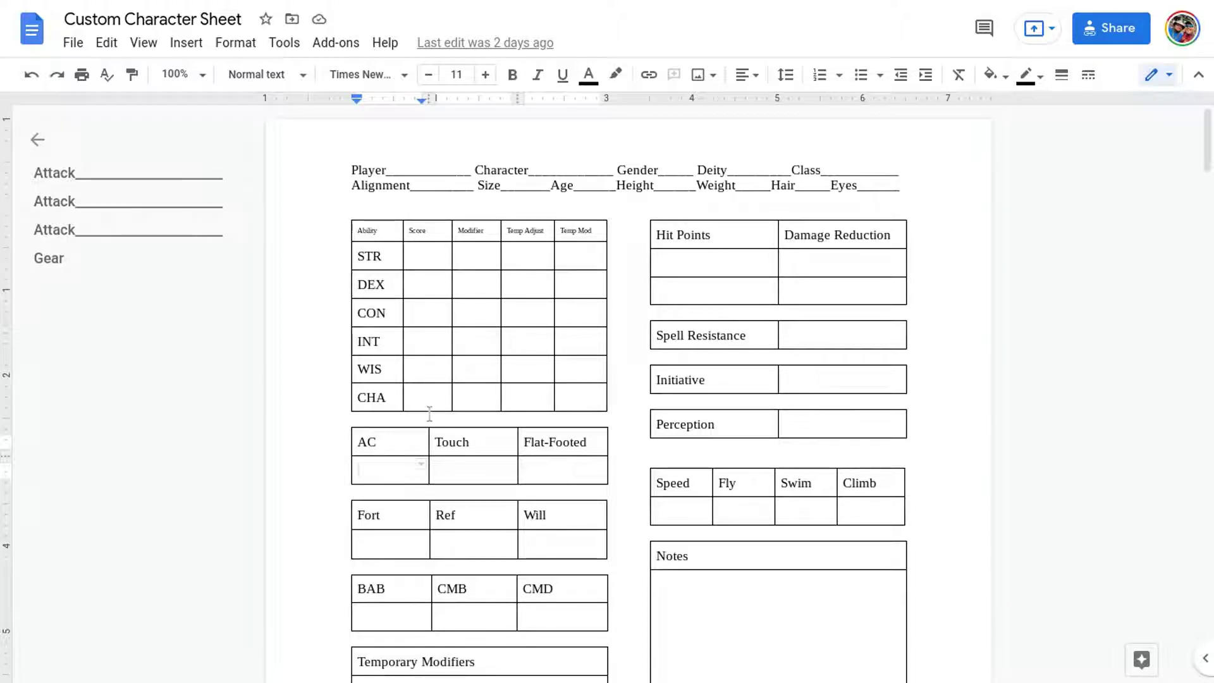
left_click(492, 254)
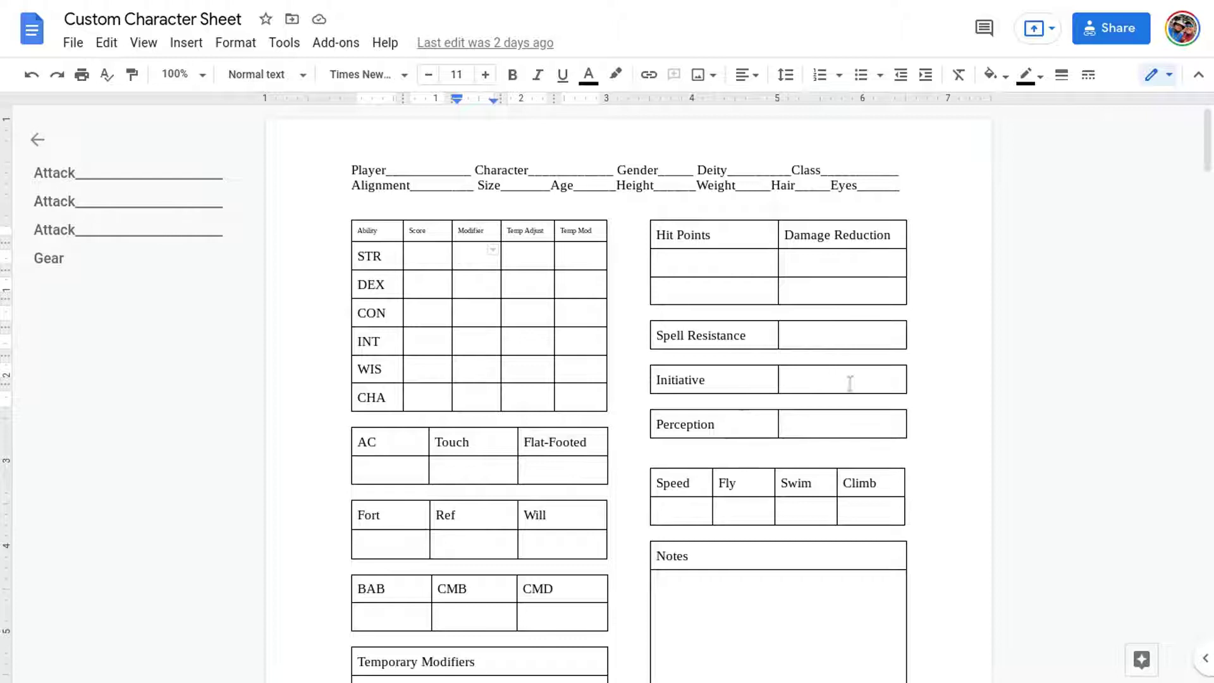
Scroll past the Temporary Modifiers, Extras, Languages and Conditional Mods boxes to the top of page 2.
scroll(617, 417, "down", 2)
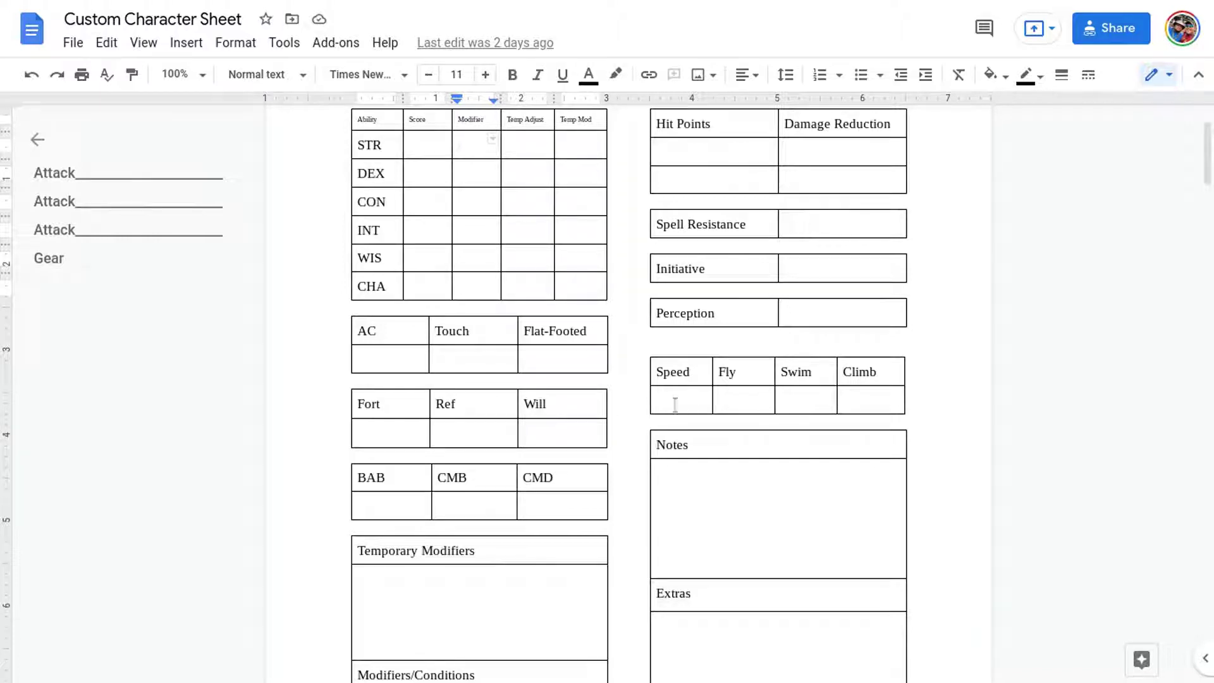
scroll(612, 423, "down", 3)
scroll(612, 436, "down", 2)
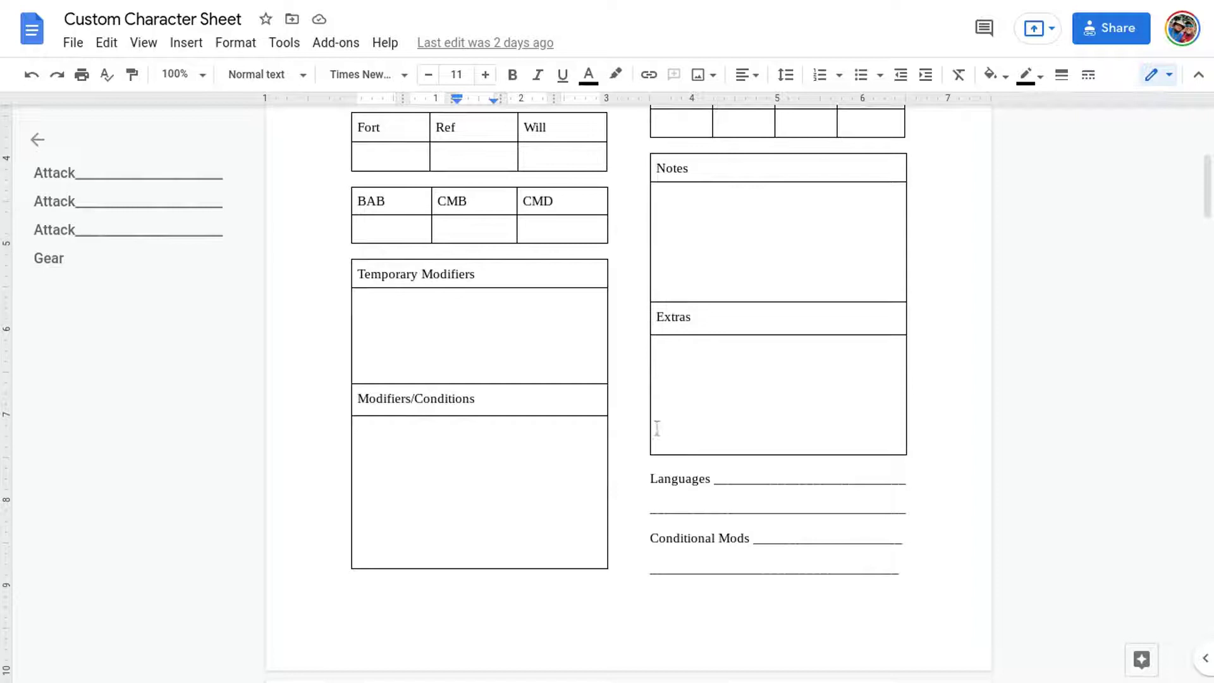
scroll(653, 428, "up", 4)
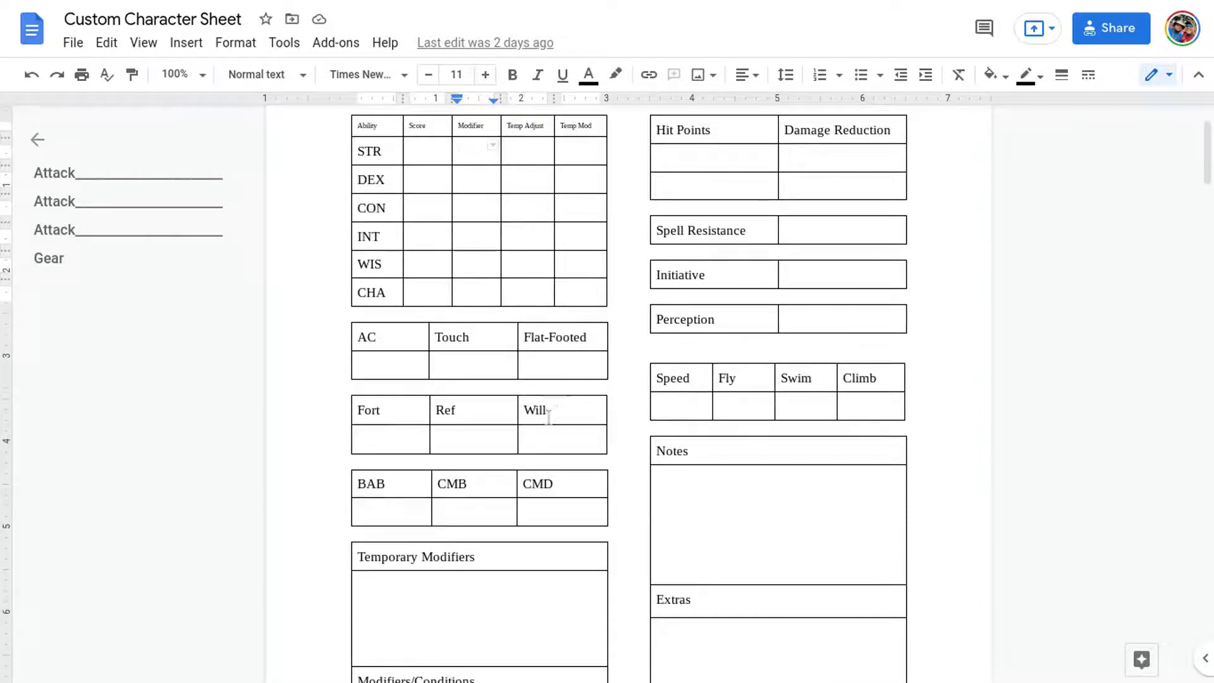
scroll(556, 460, "down", 3)
scroll(556, 460, "down", 8)
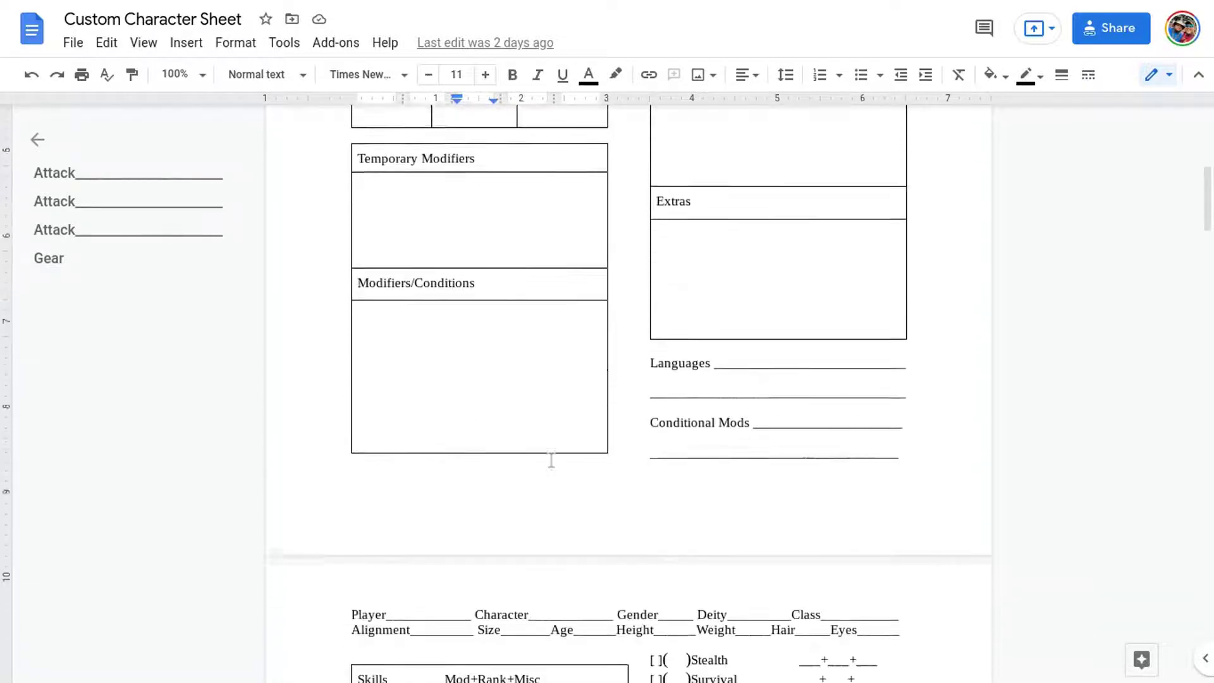
Scroll to show the Skills list from Acrobatics to Spellcraft beside the five Attack boxes.
scroll(541, 465, "down", 2)
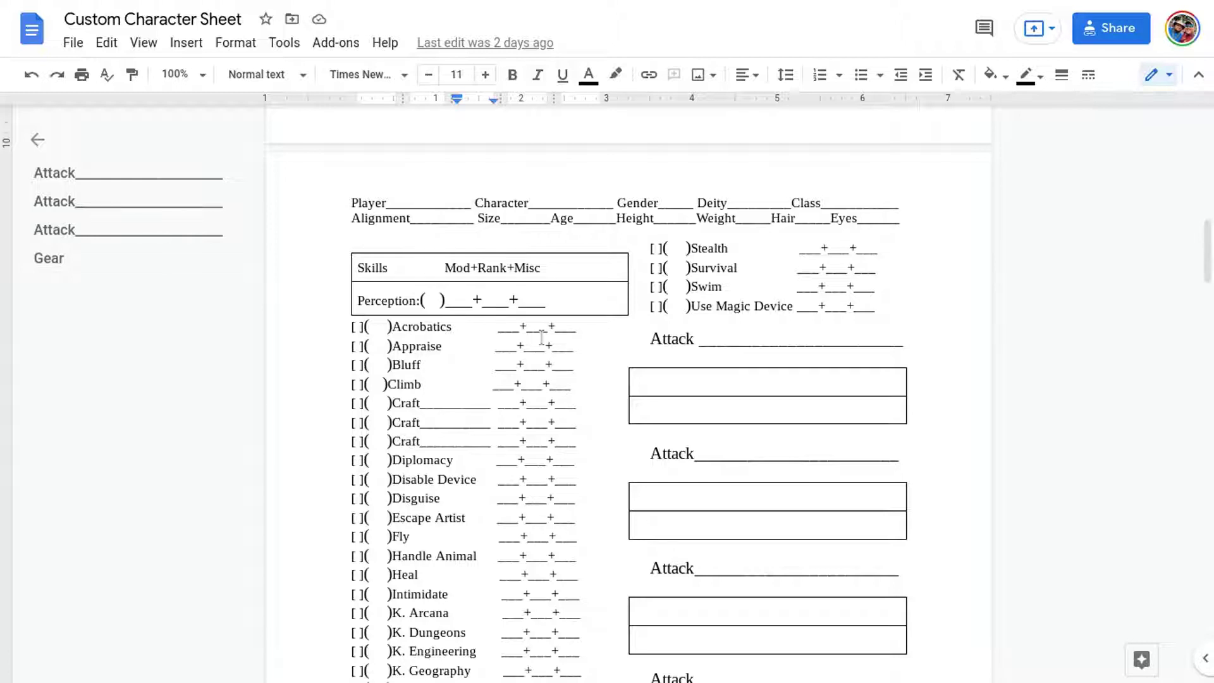
scroll(446, 314, "down", 1)
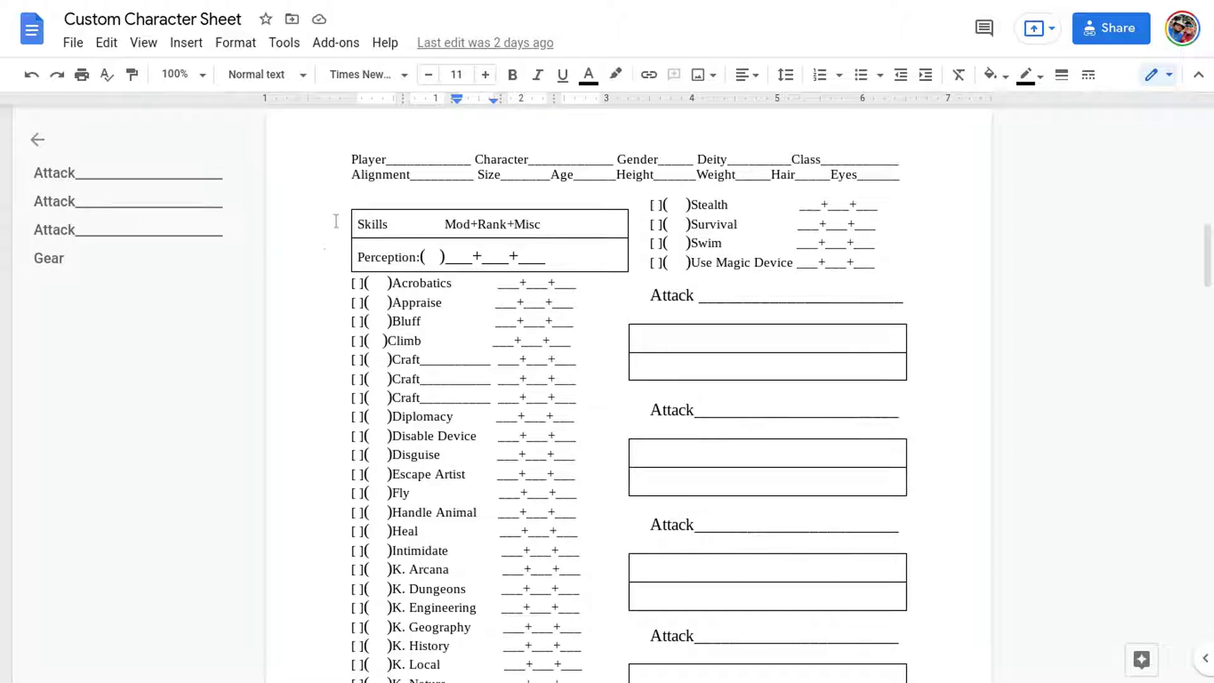
scroll(418, 265, "down", 2)
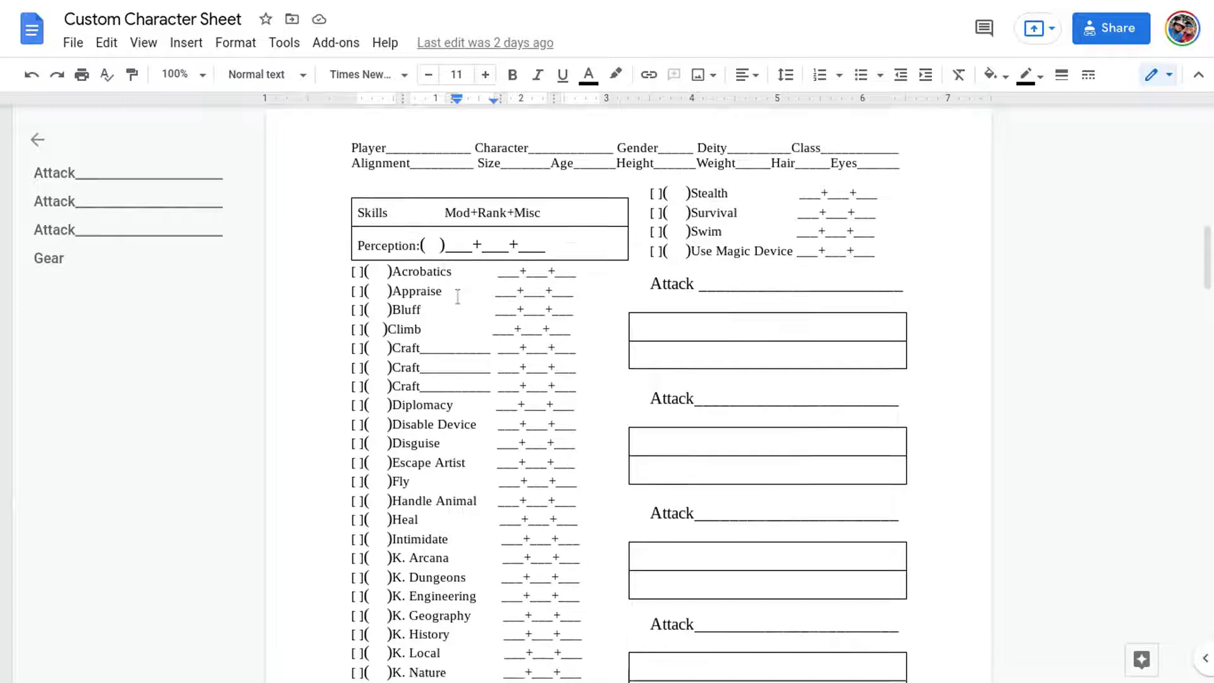
scroll(451, 299, "down", 4)
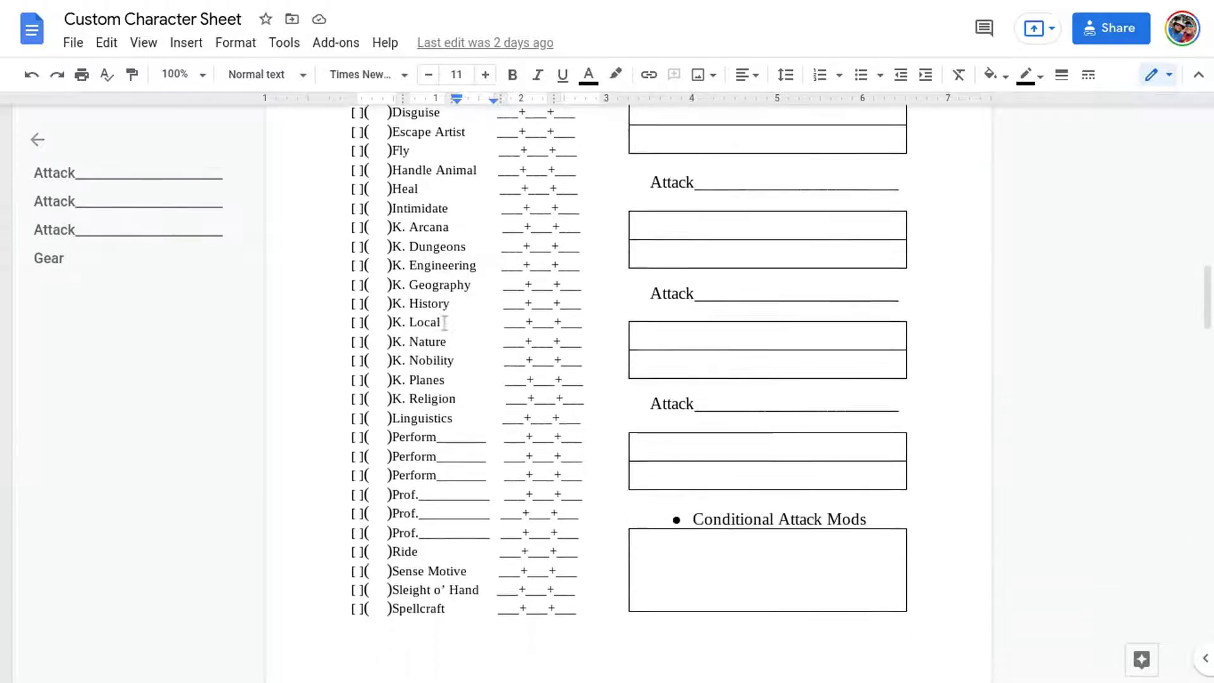
scroll(445, 323, "up", 5)
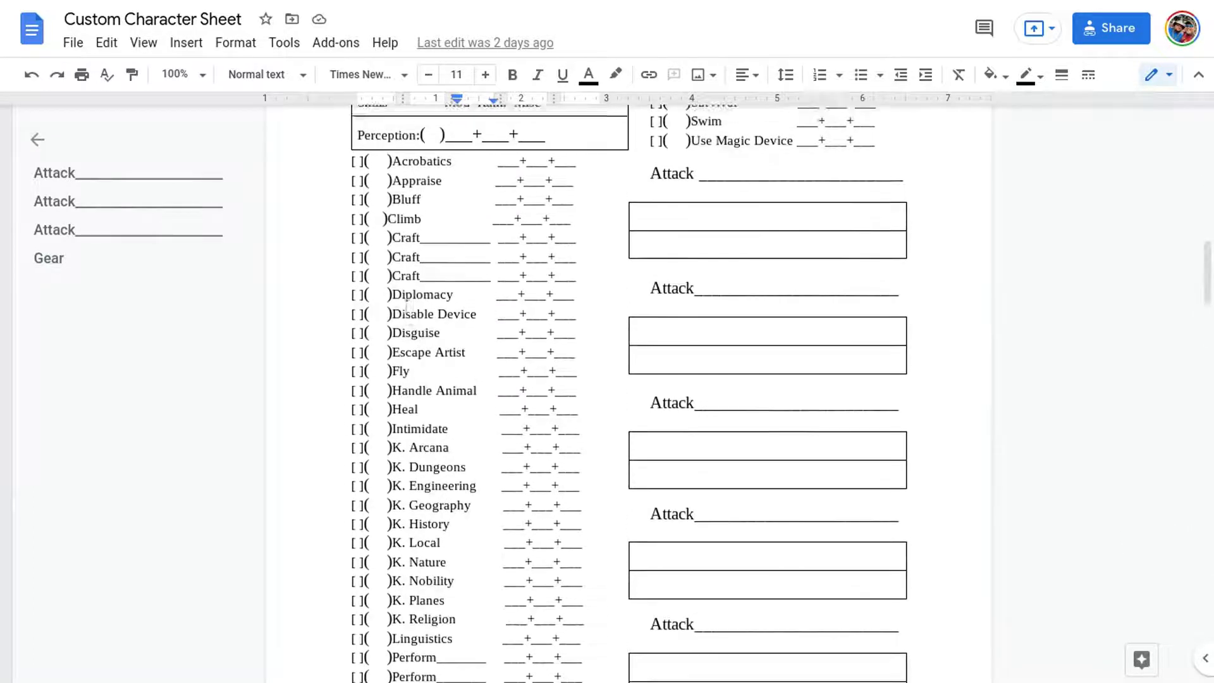
Fix the spacing before ')Climb' so it aligns with the Craft row, then review the list.
left_click(381, 262)
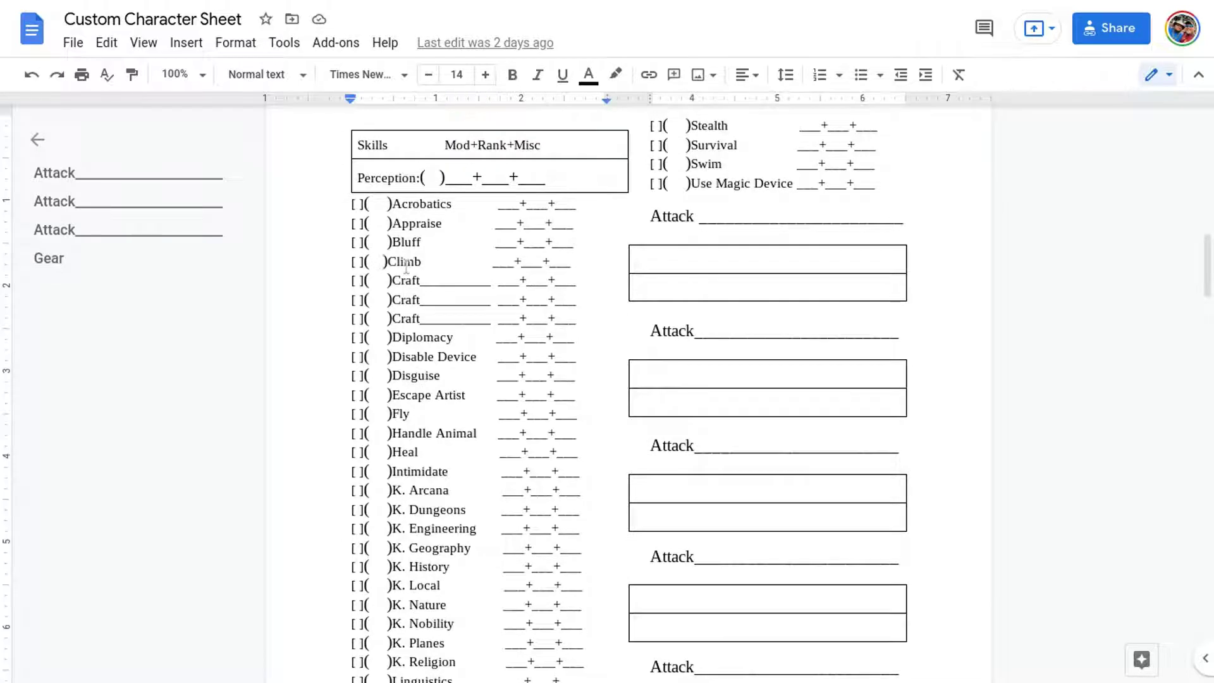
left_click(347, 272)
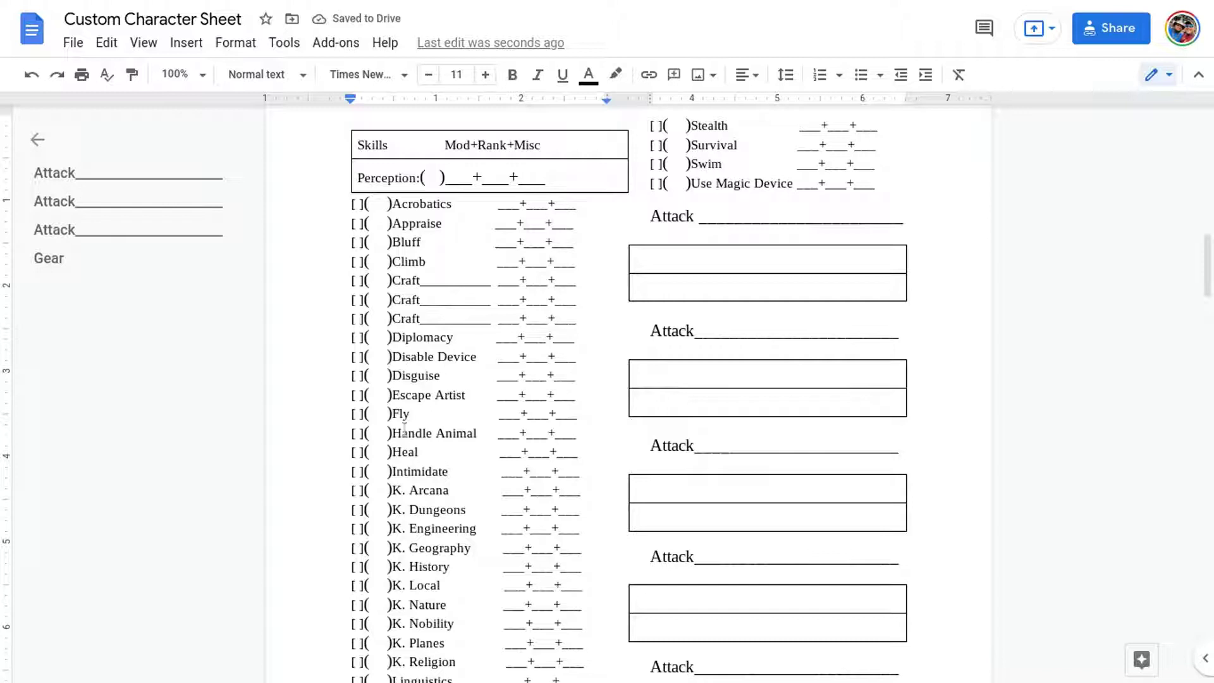
scroll(552, 311, "down", 6)
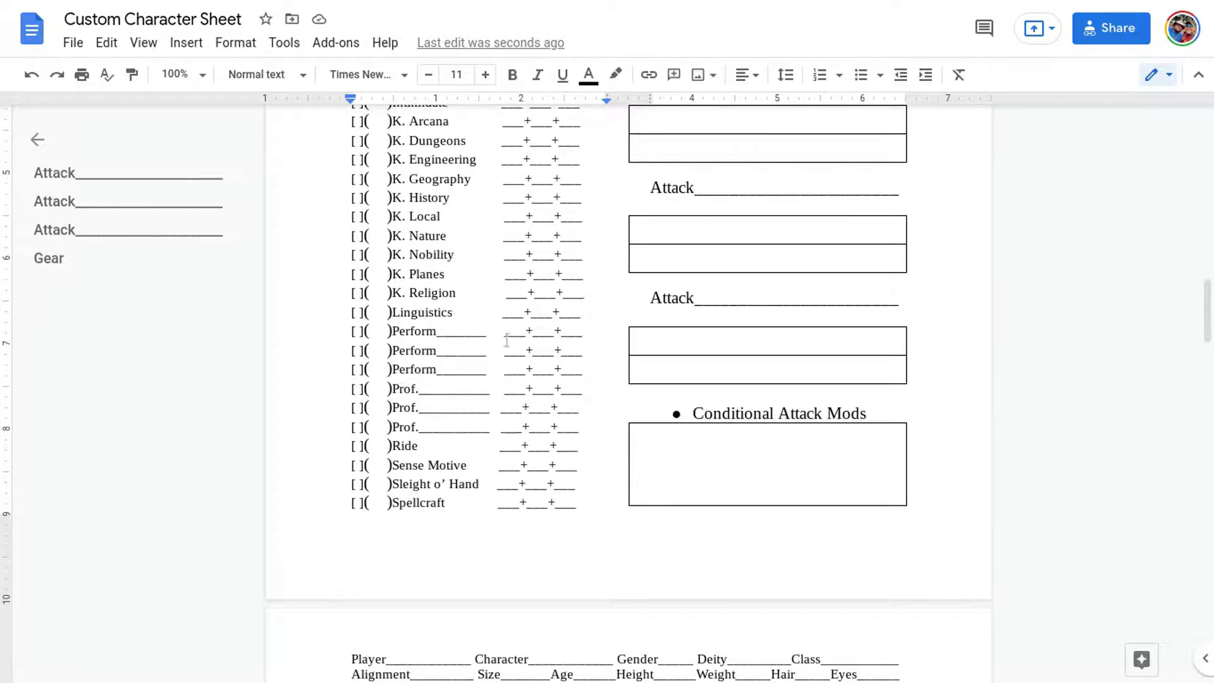
scroll(506, 340, "up", 2)
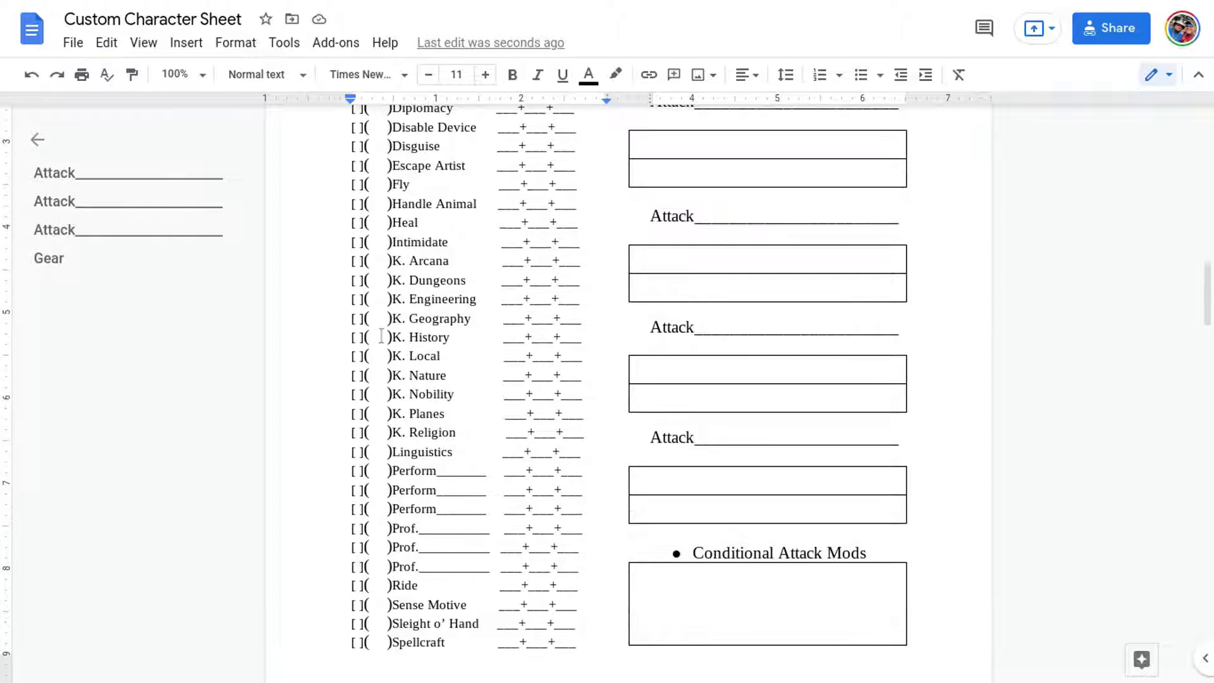
scroll(562, 304, "up", 5)
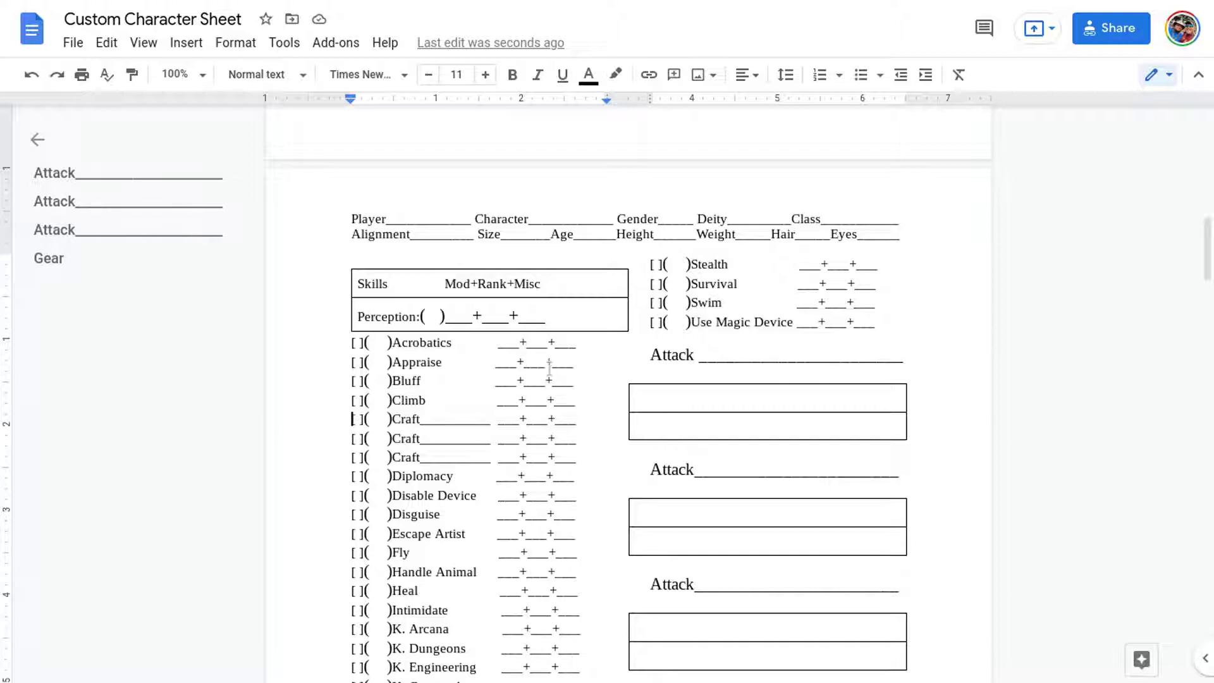
scroll(695, 297, "down", 4)
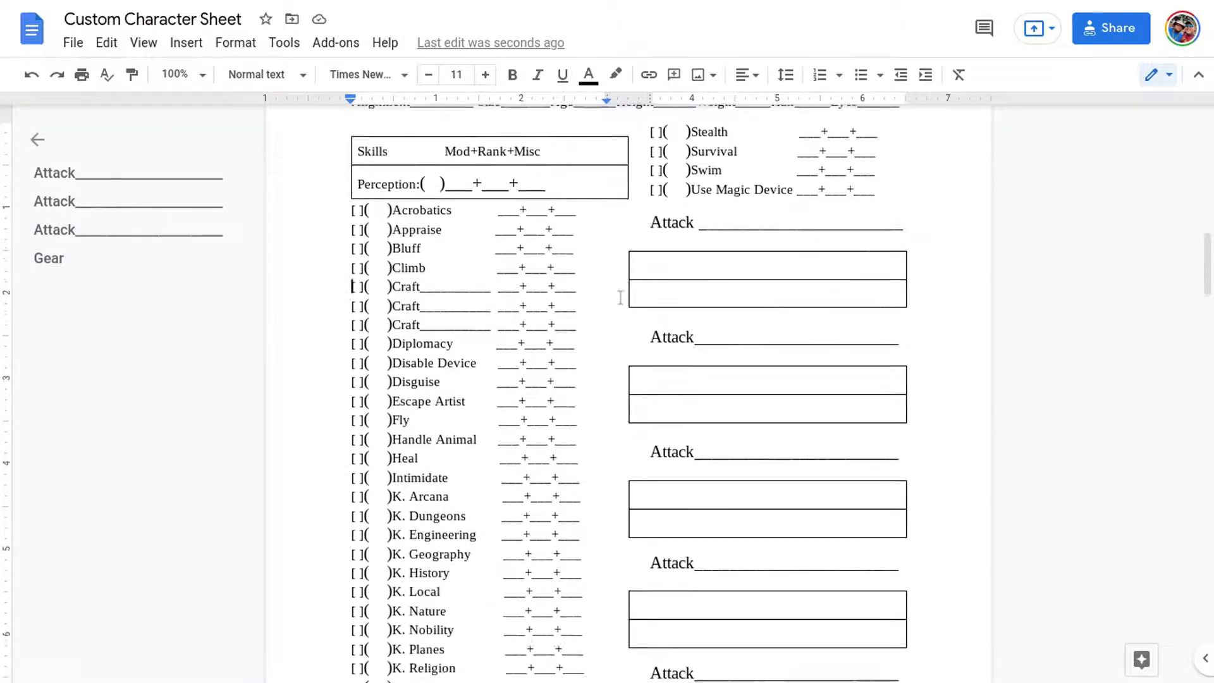
Scroll past the Skills and Attack sections to page 3's Feats and Special Abilities boxes.
scroll(643, 322, "up", 2)
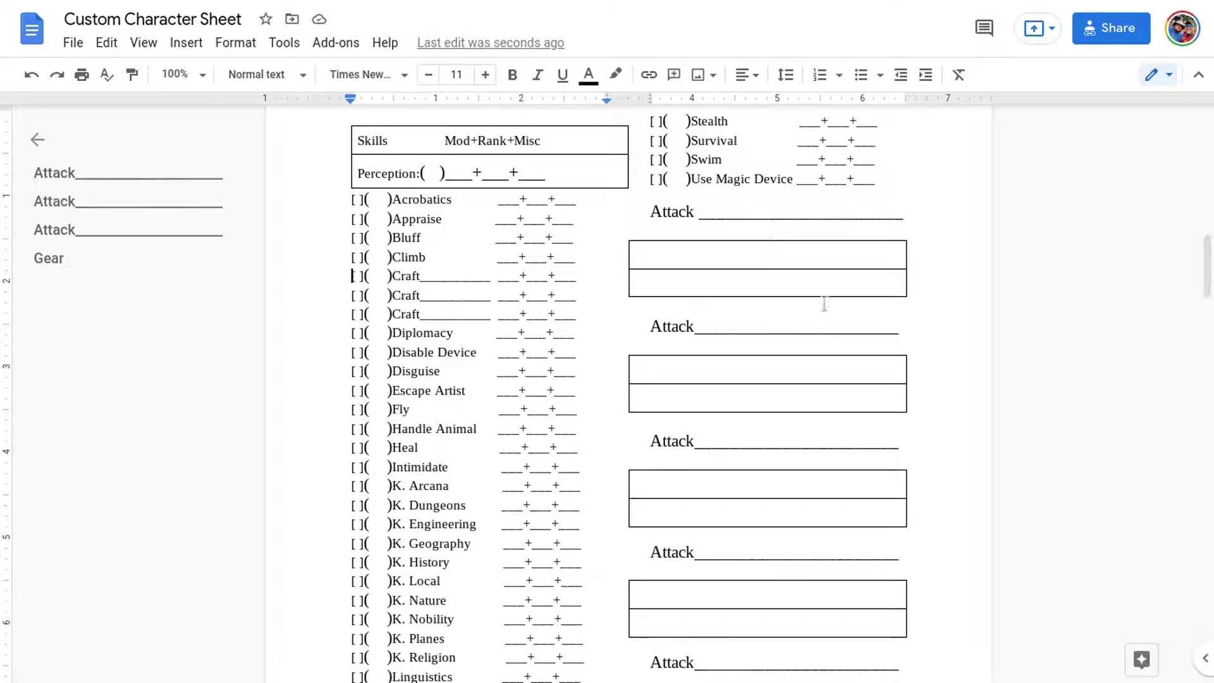
scroll(672, 337, "down", 2)
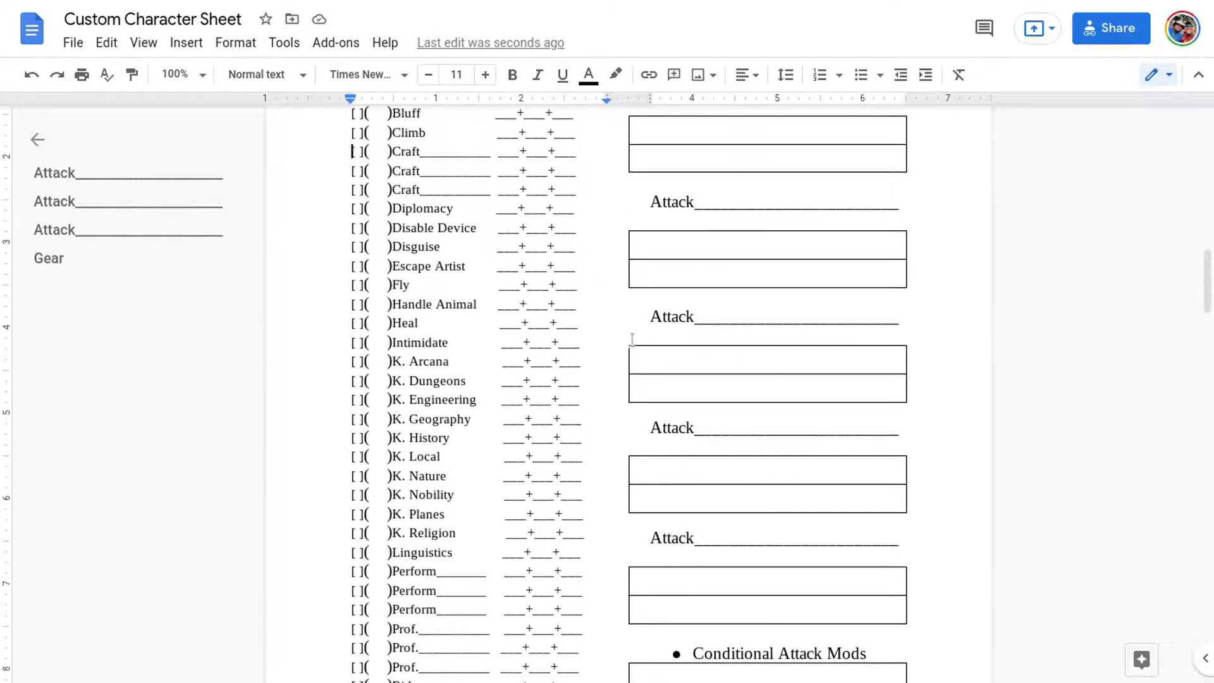
scroll(645, 340, "down", 4)
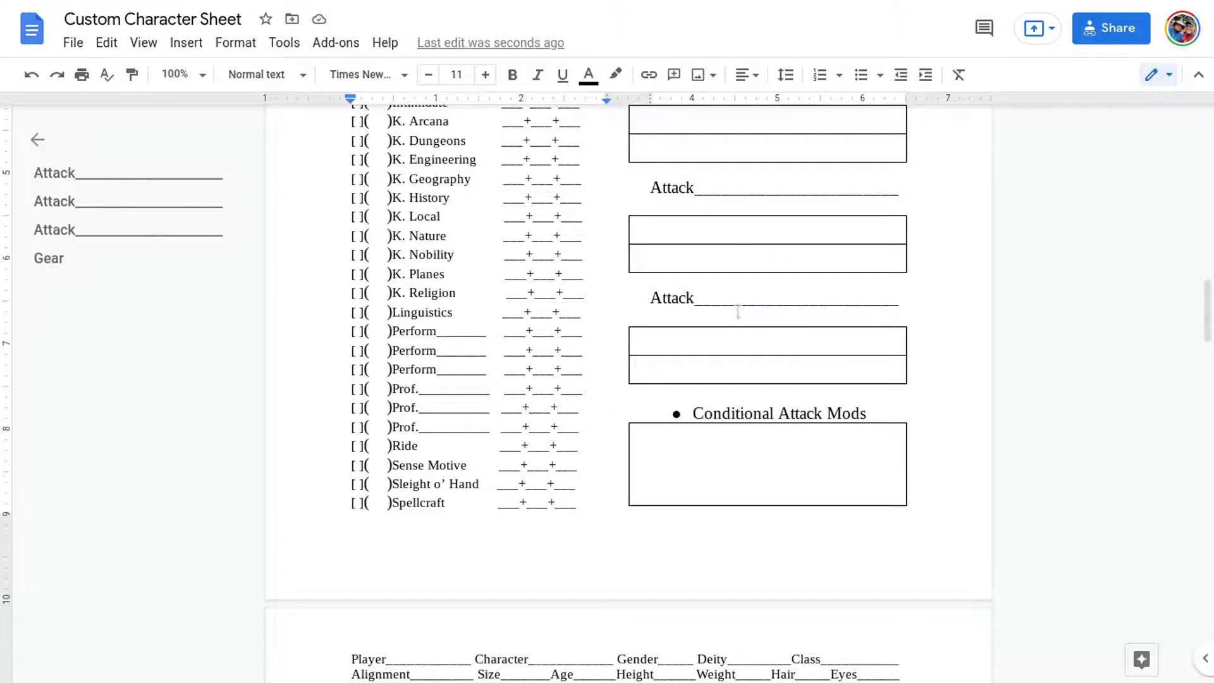
scroll(737, 313, "up", 5)
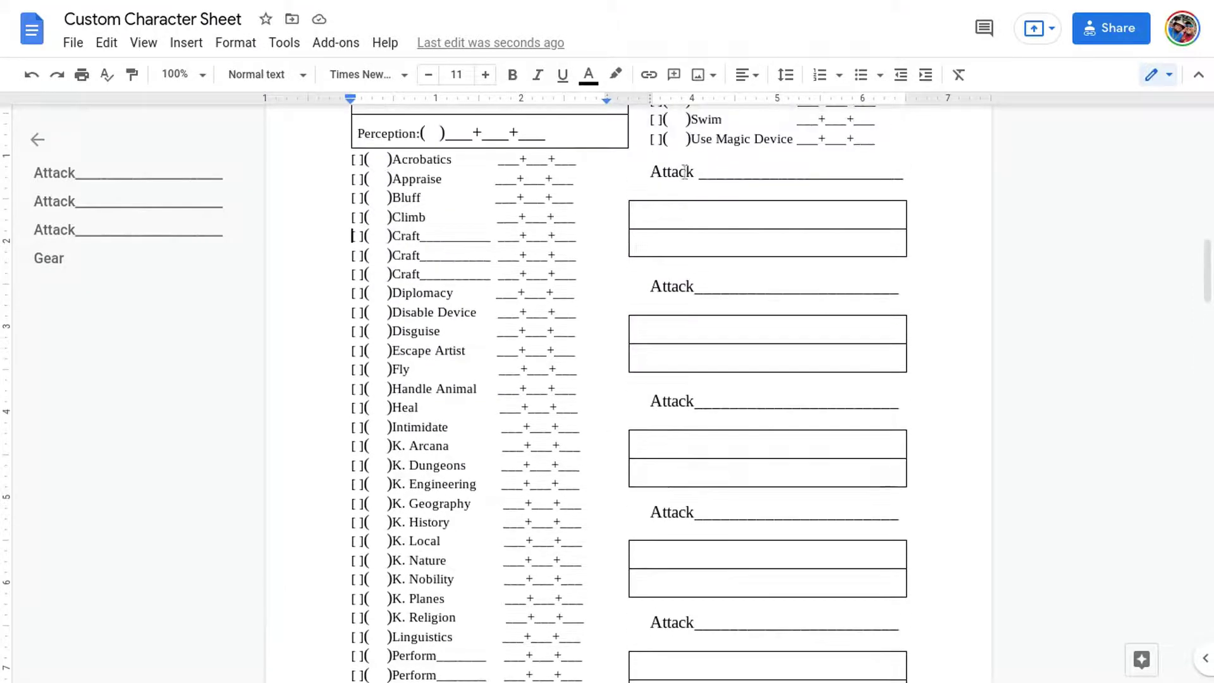
scroll(766, 385, "down", 6)
scroll(759, 395, "down", 1)
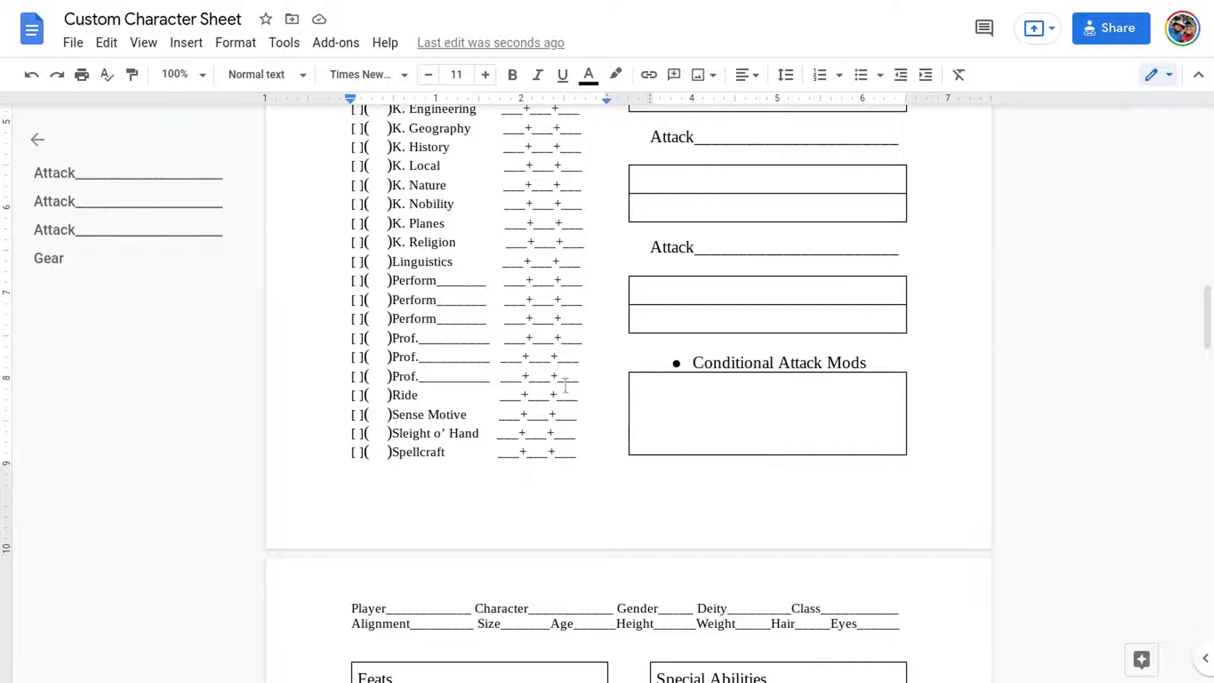
scroll(473, 430, "down", 1)
Scroll to show Feats 1–20 and Special Abilities above the Money box and Spells Per Day table.
scroll(473, 430, "down", 5)
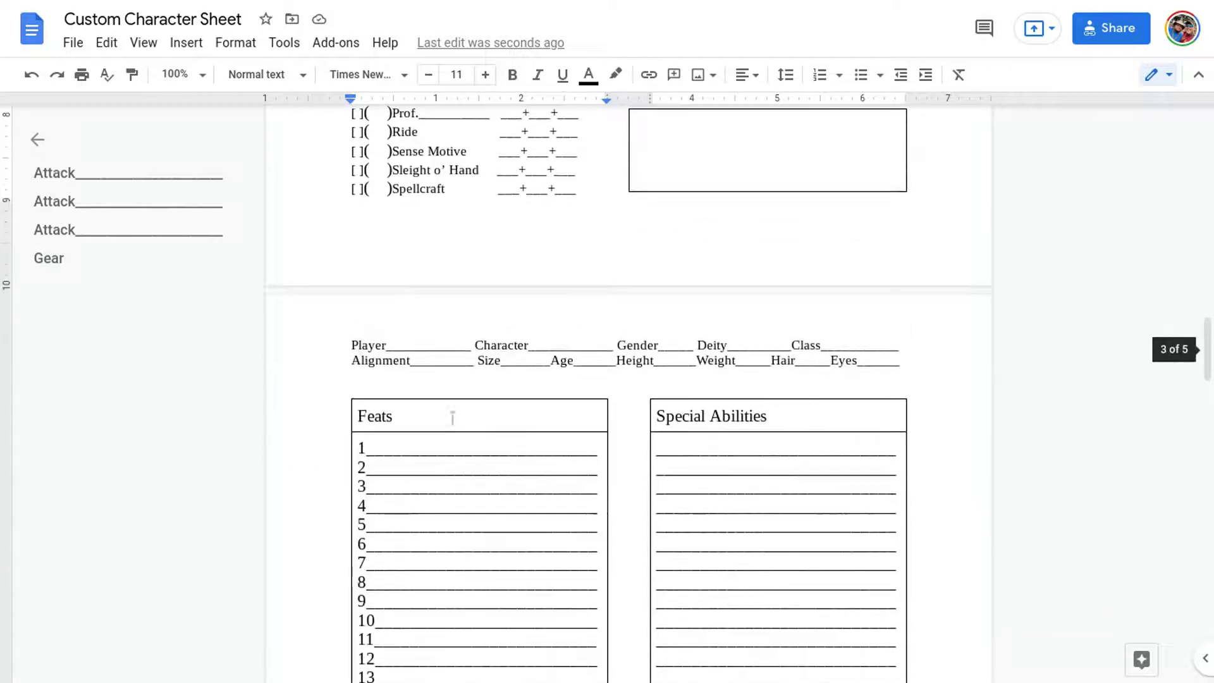
scroll(611, 417, "down", 4)
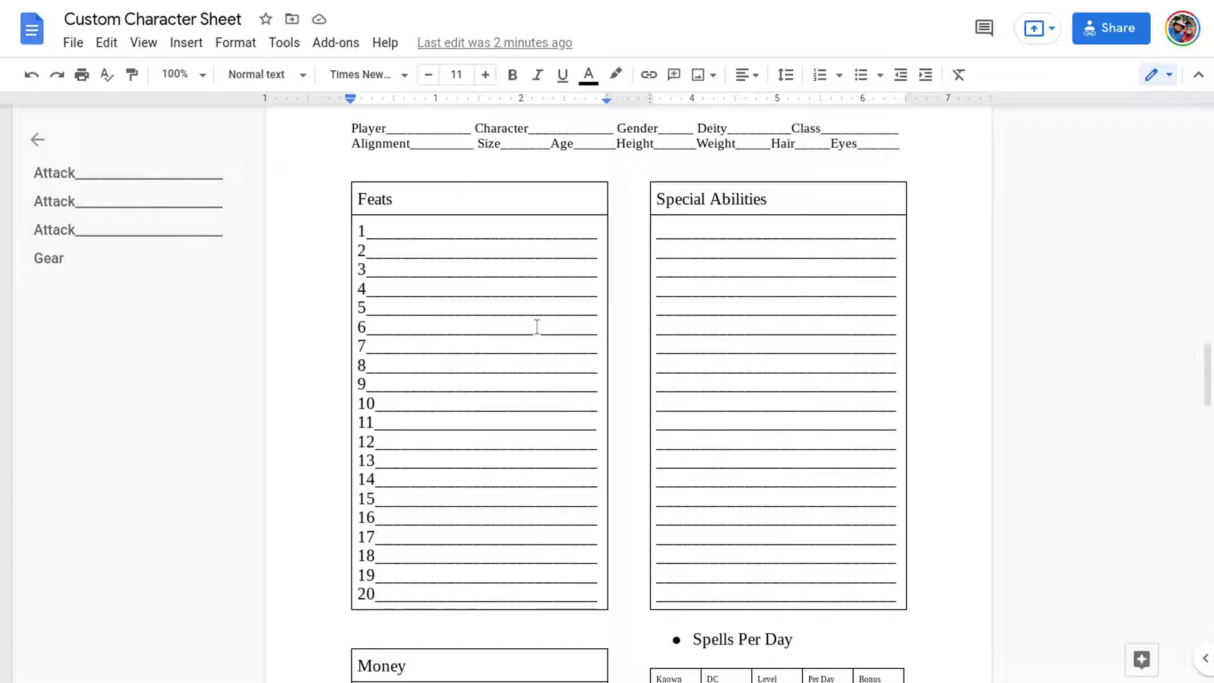
scroll(641, 285, "down", 2)
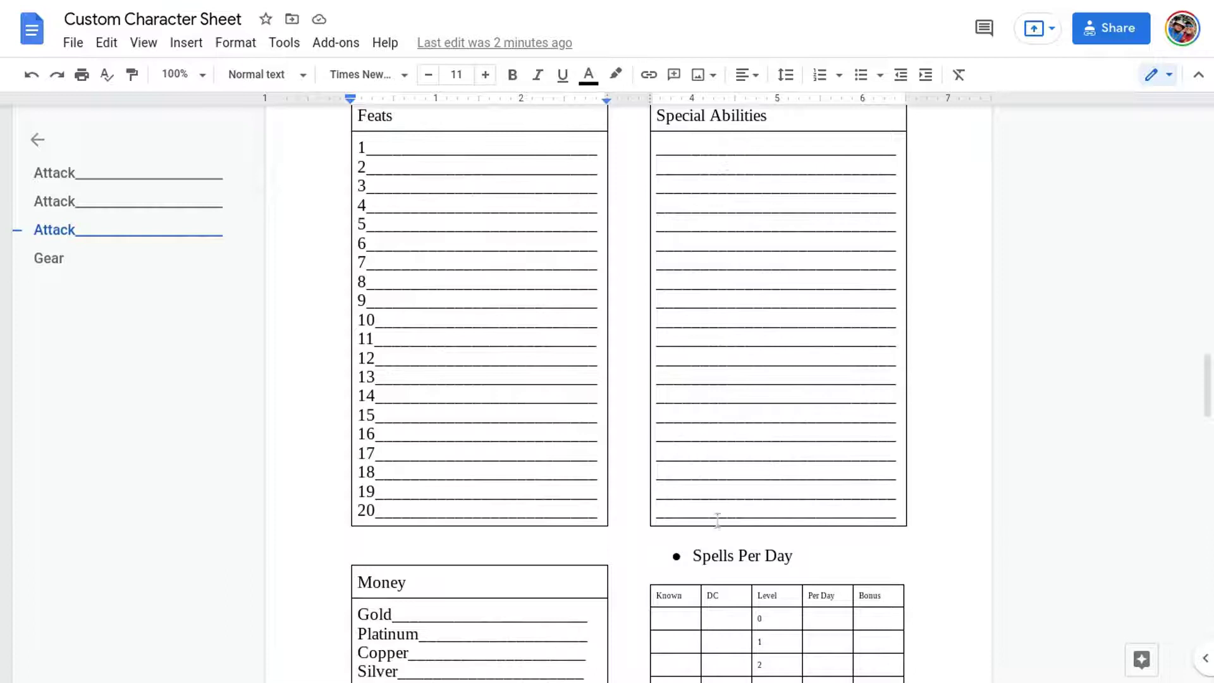
scroll(591, 392, "up", 1)
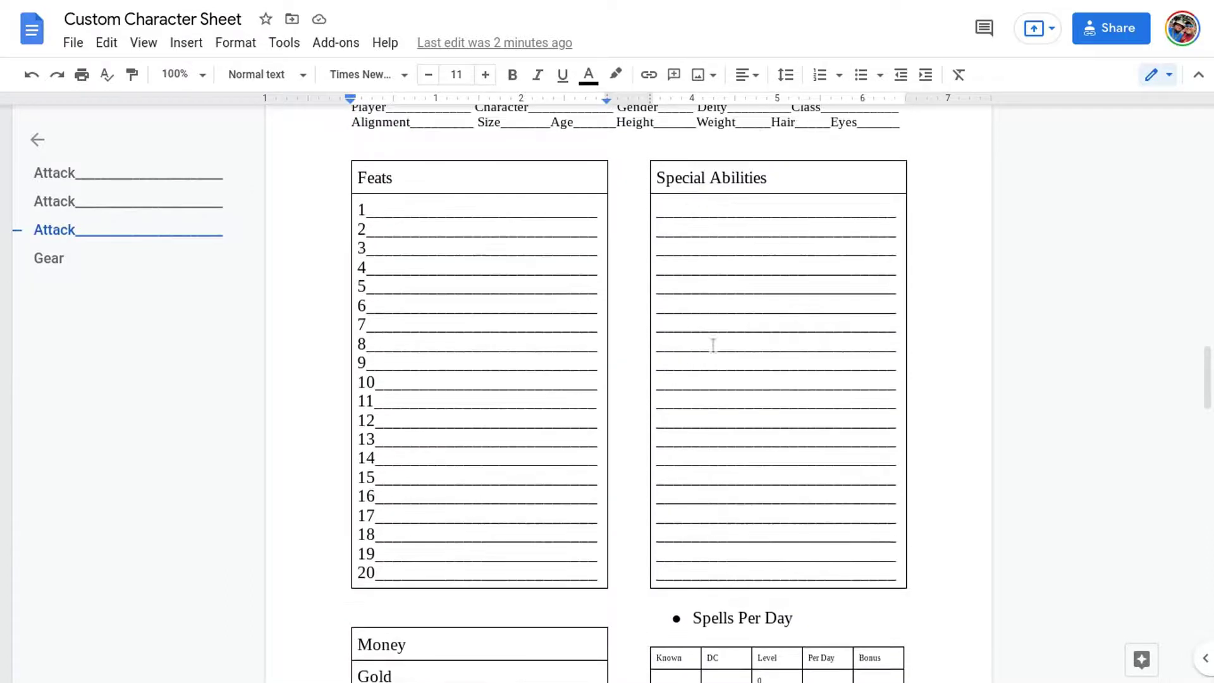
Scroll past the Experience box and Spells Per Day table to page 4's Gear and Armor tables.
scroll(651, 365, "down", 2)
scroll(651, 365, "down", 4)
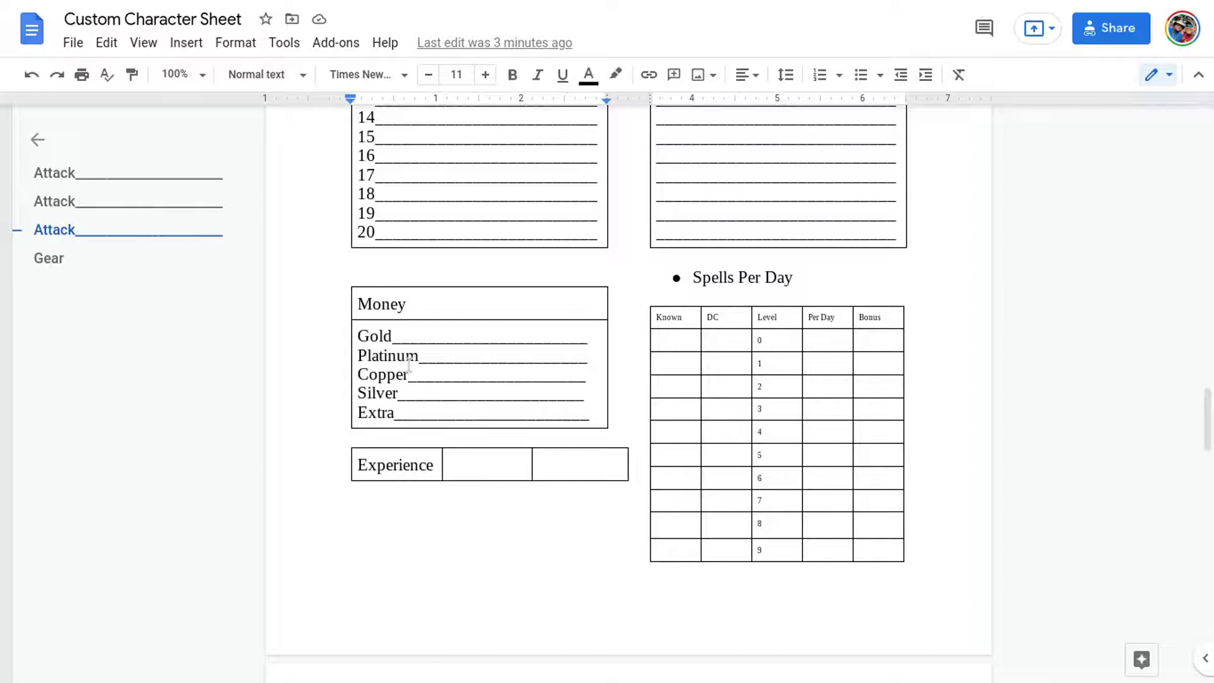
scroll(606, 464, "down", 9)
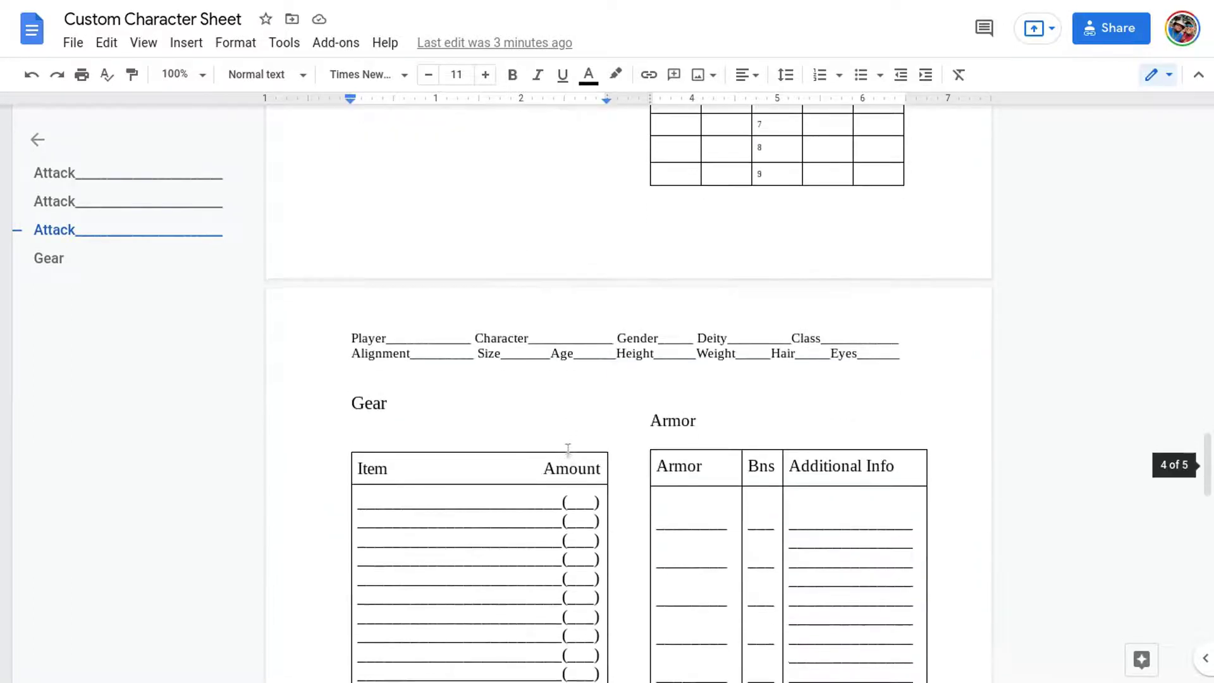
Scroll down past the Armor table to the empty Weapons/Amount and Potions/Amount tables.
scroll(570, 454, "down", 3)
scroll(539, 445, "up", 1)
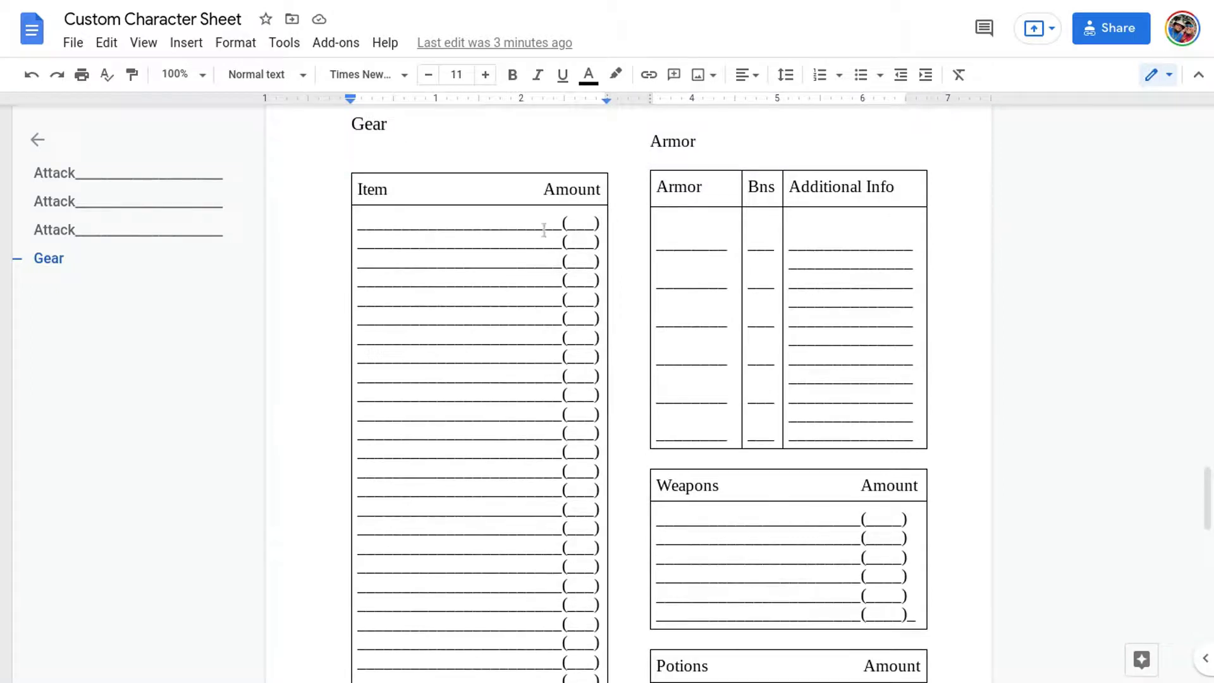
scroll(514, 401, "down", 5)
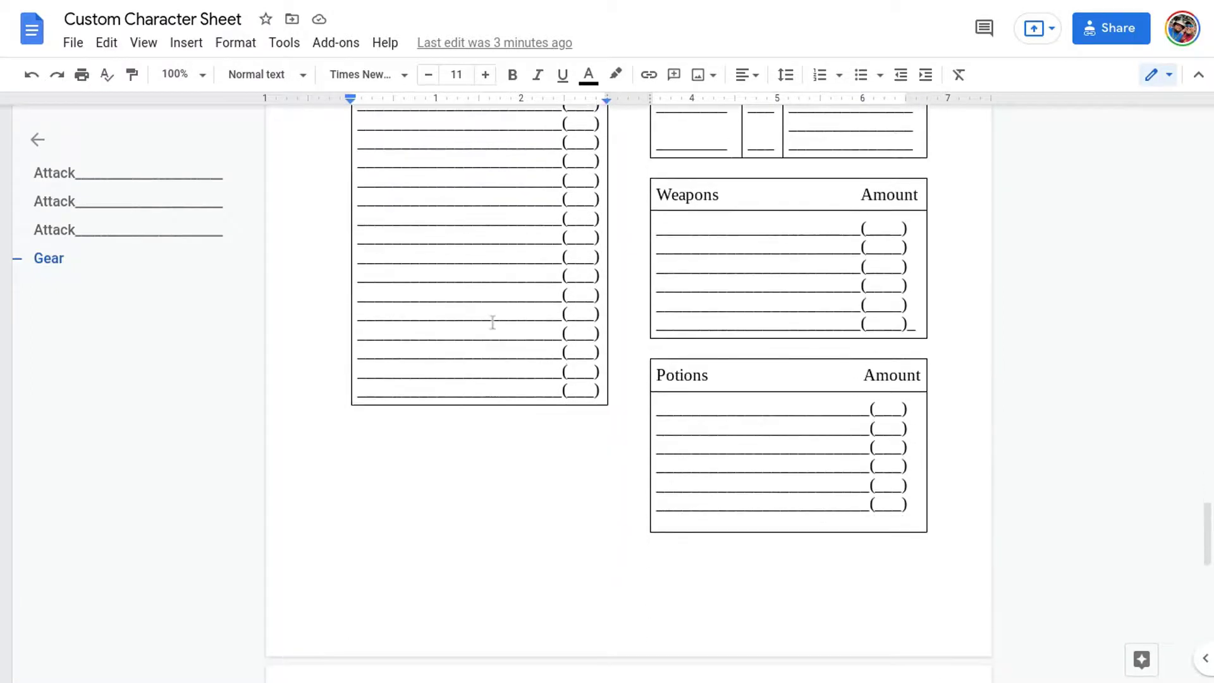
scroll(494, 315, "up", 5)
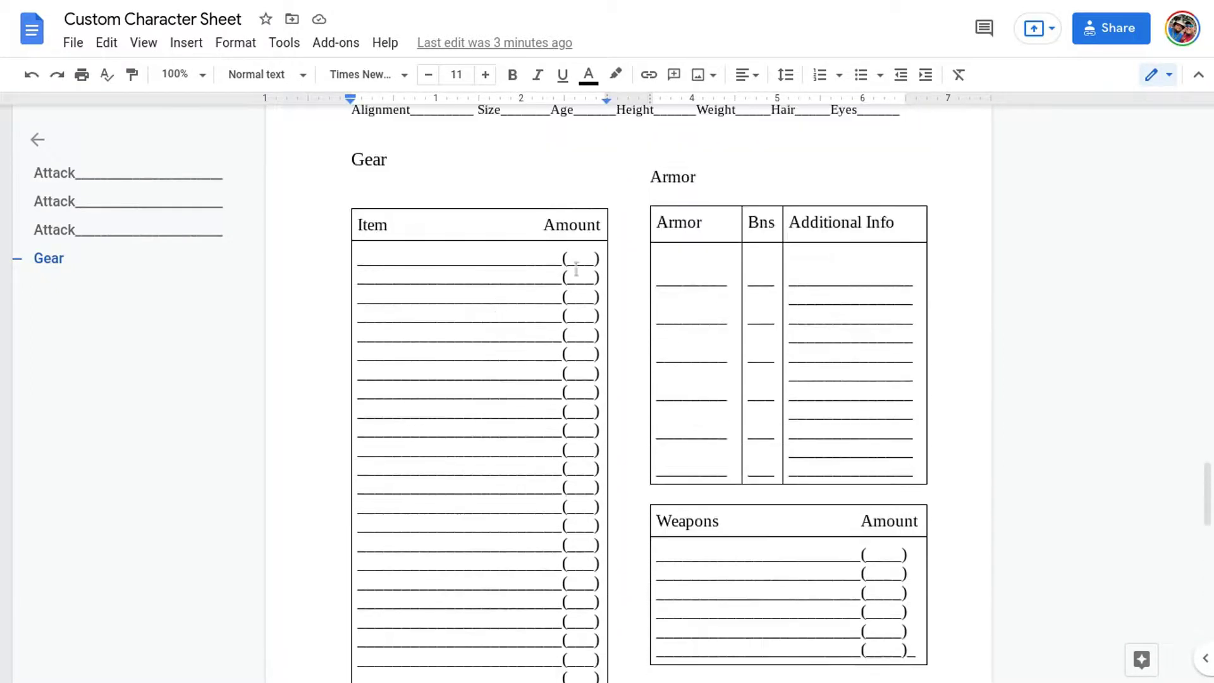
scroll(518, 460, "down", 1)
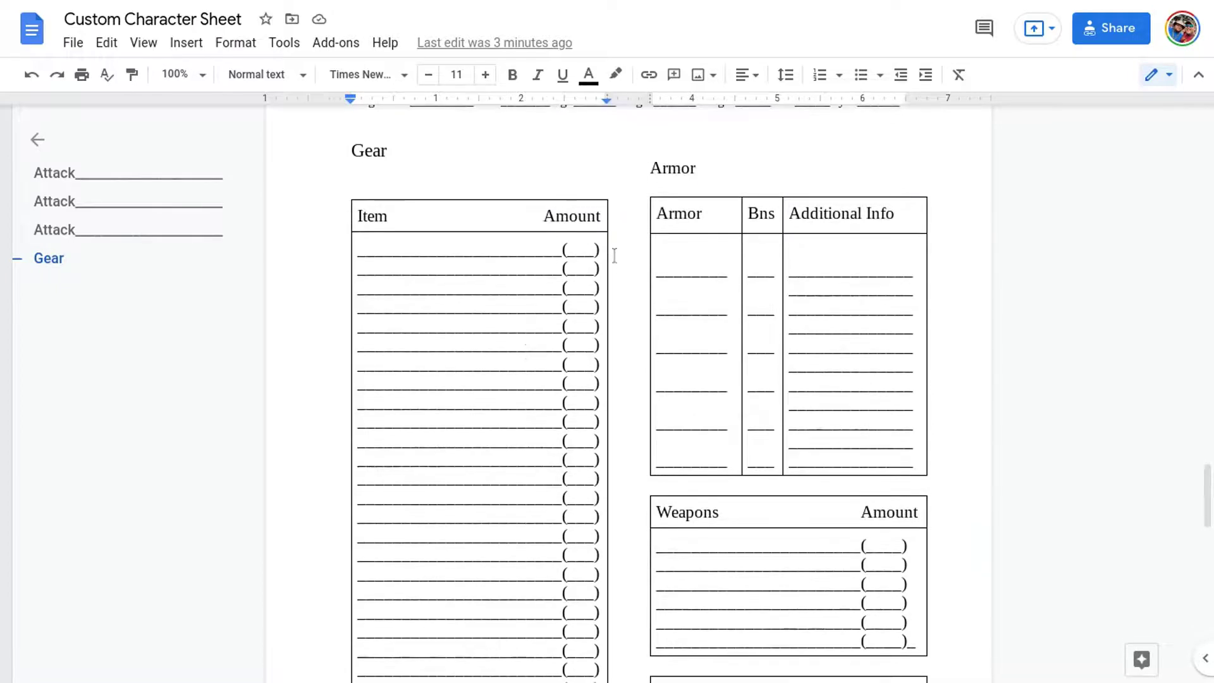
scroll(715, 290, "down", 6)
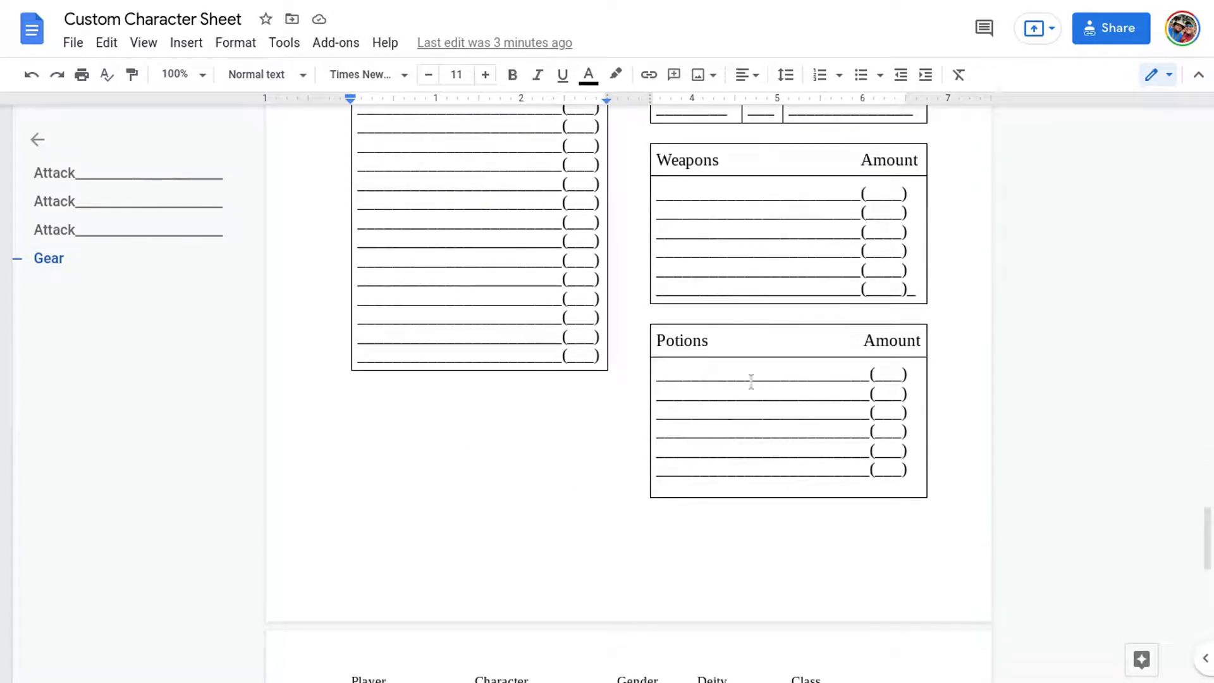
scroll(772, 335, "up", 7)
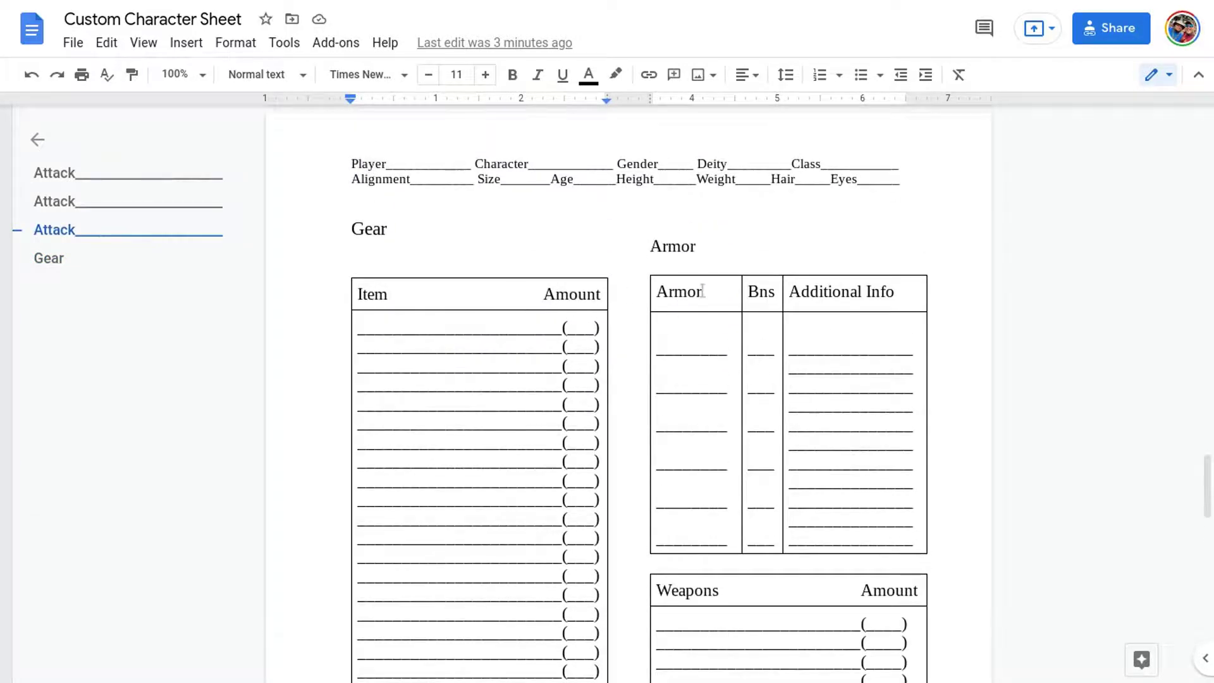
scroll(703, 290, "down", 5)
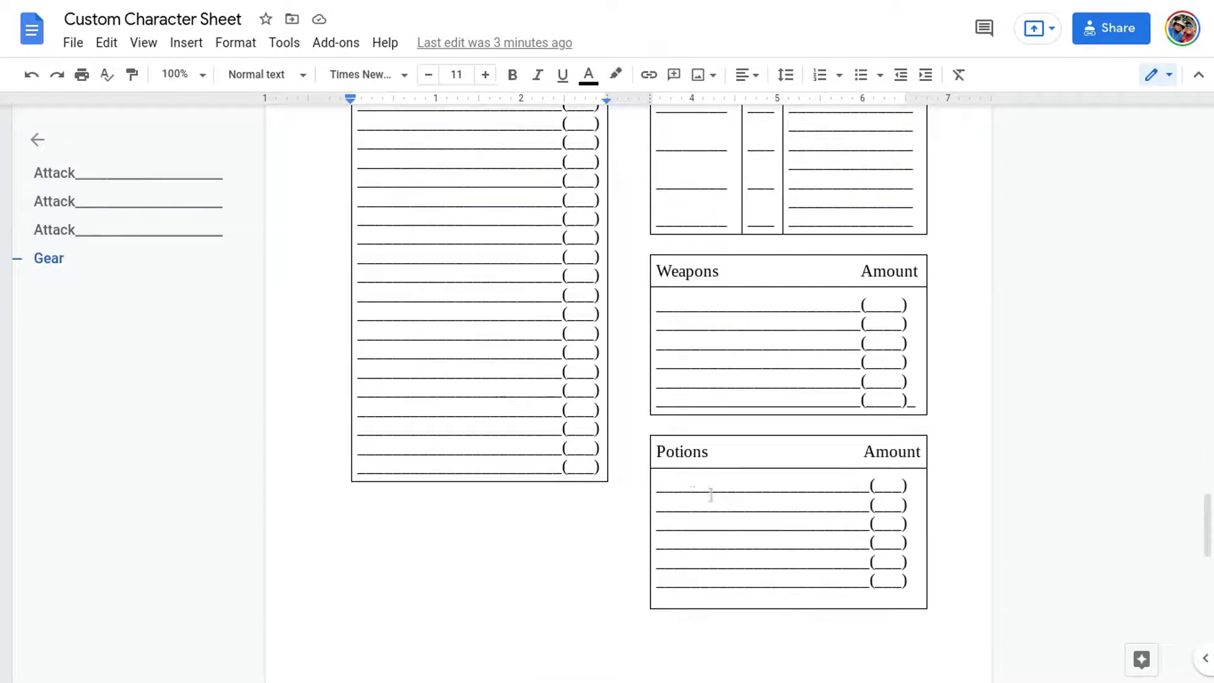
scroll(625, 521, "up", 2)
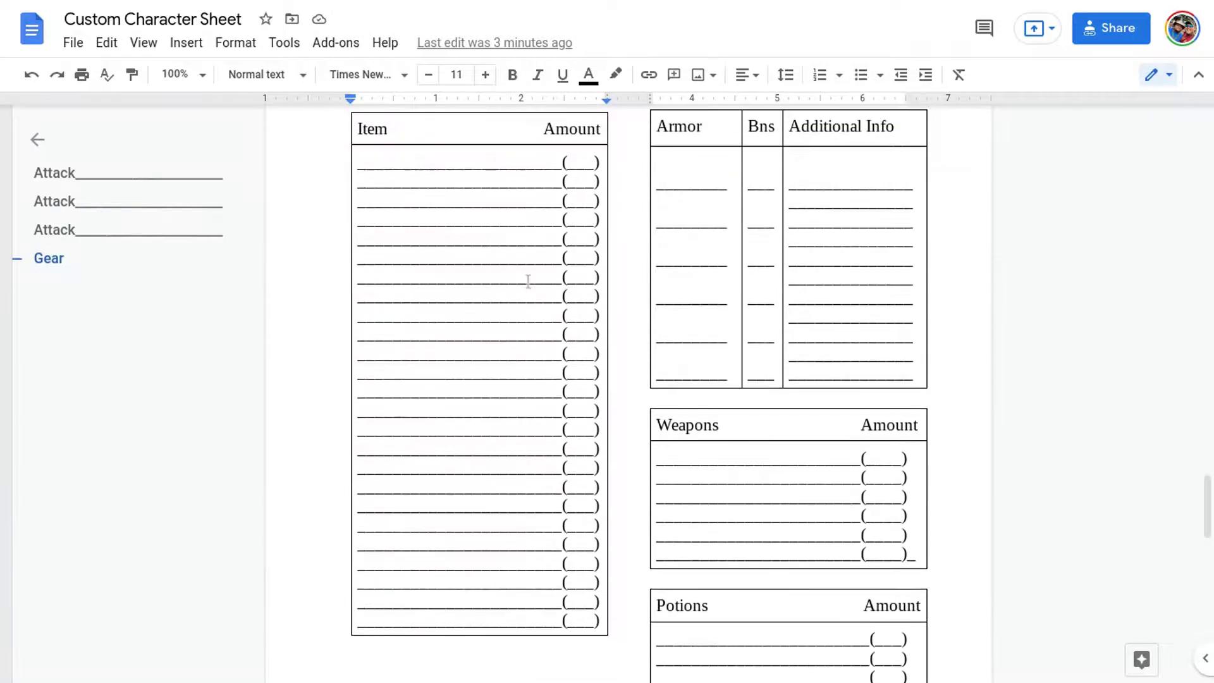
scroll(787, 280, "up", 2)
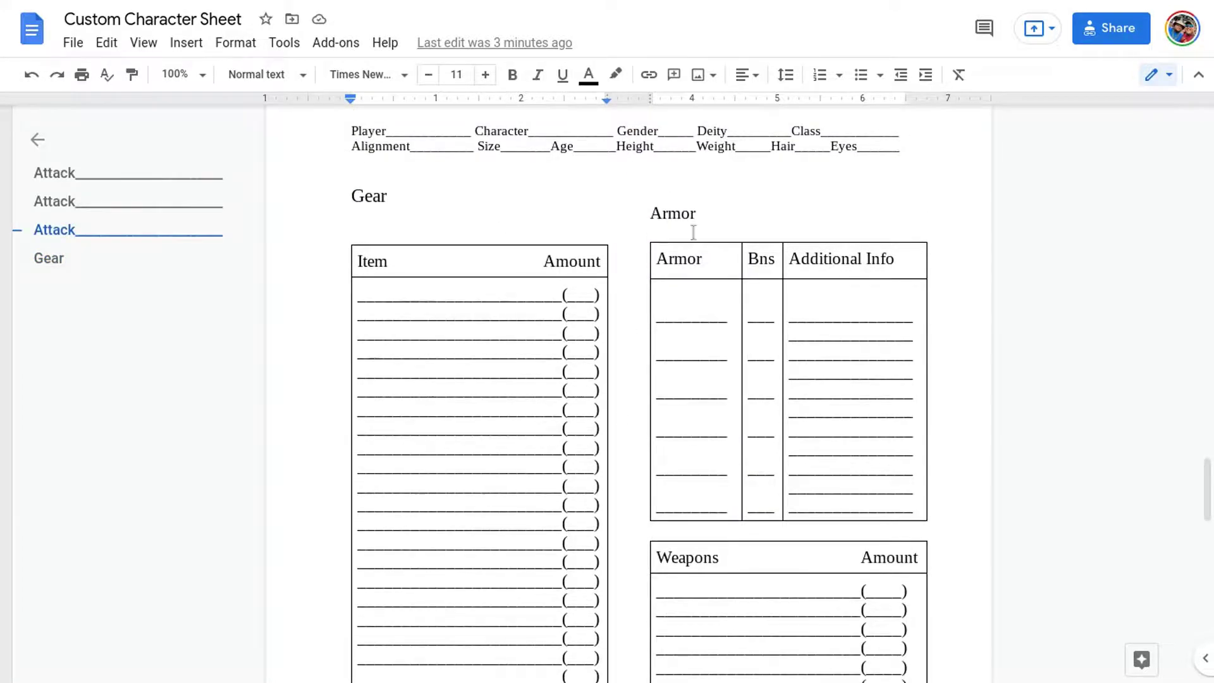
scroll(661, 252, "down", 2)
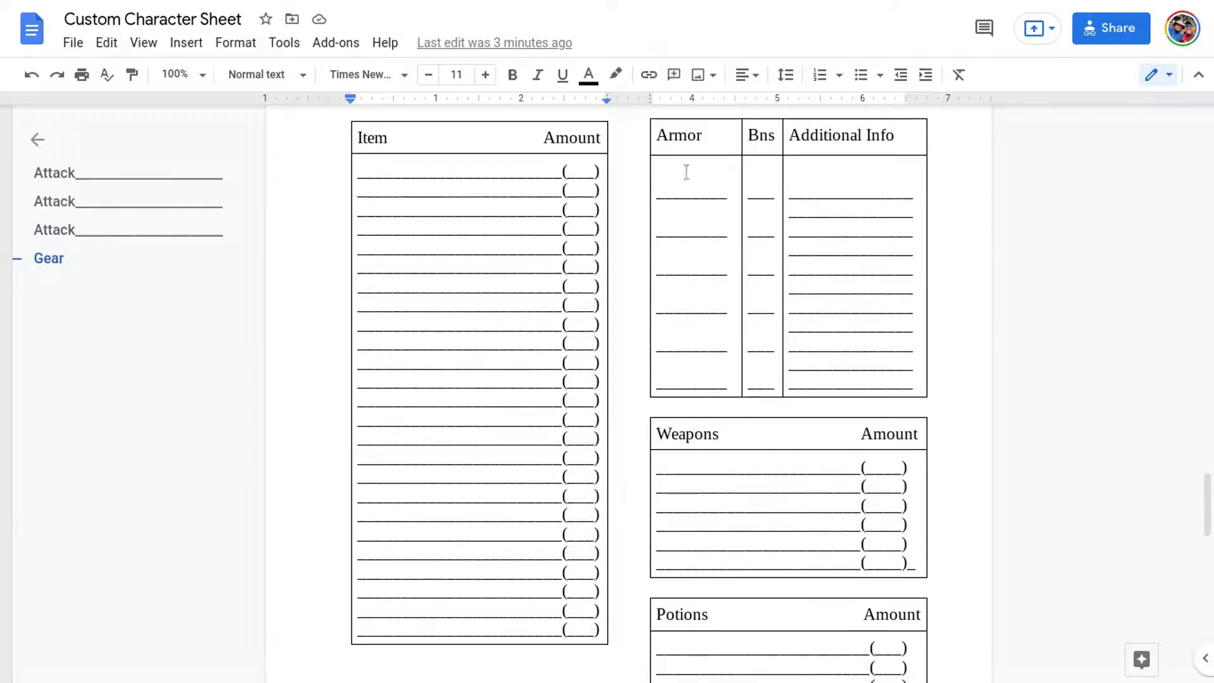
scroll(763, 388, "down", 1)
scroll(744, 389, "down", 3)
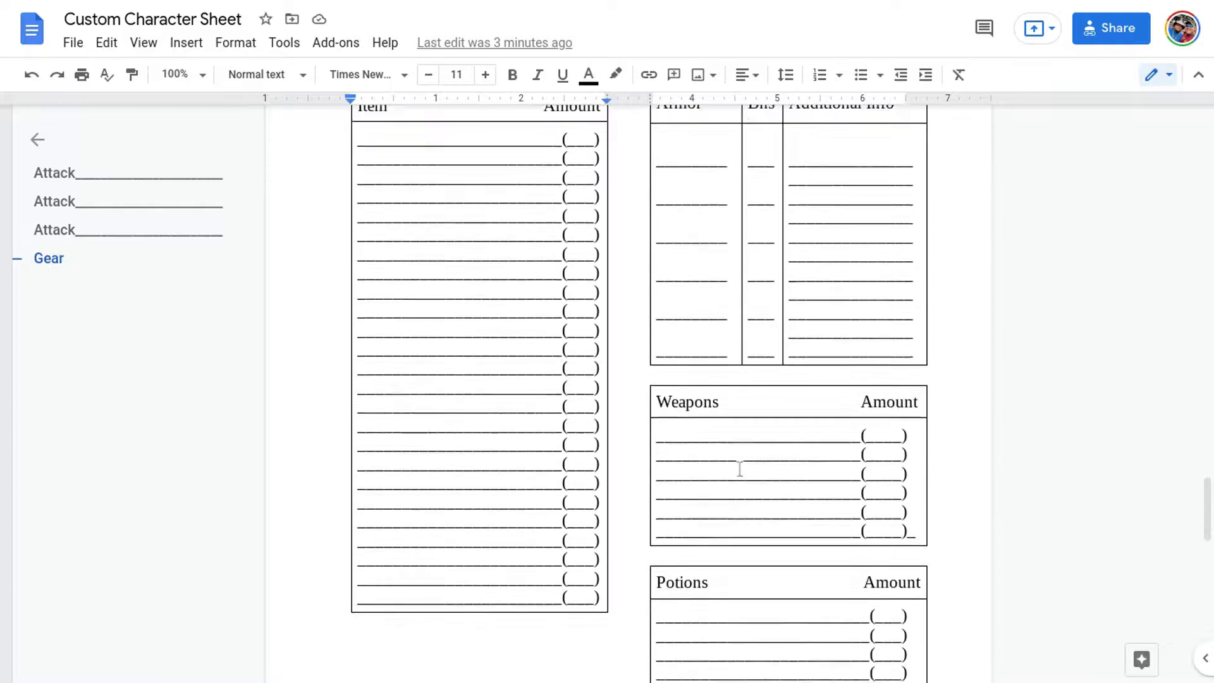
scroll(605, 426, "down", 1)
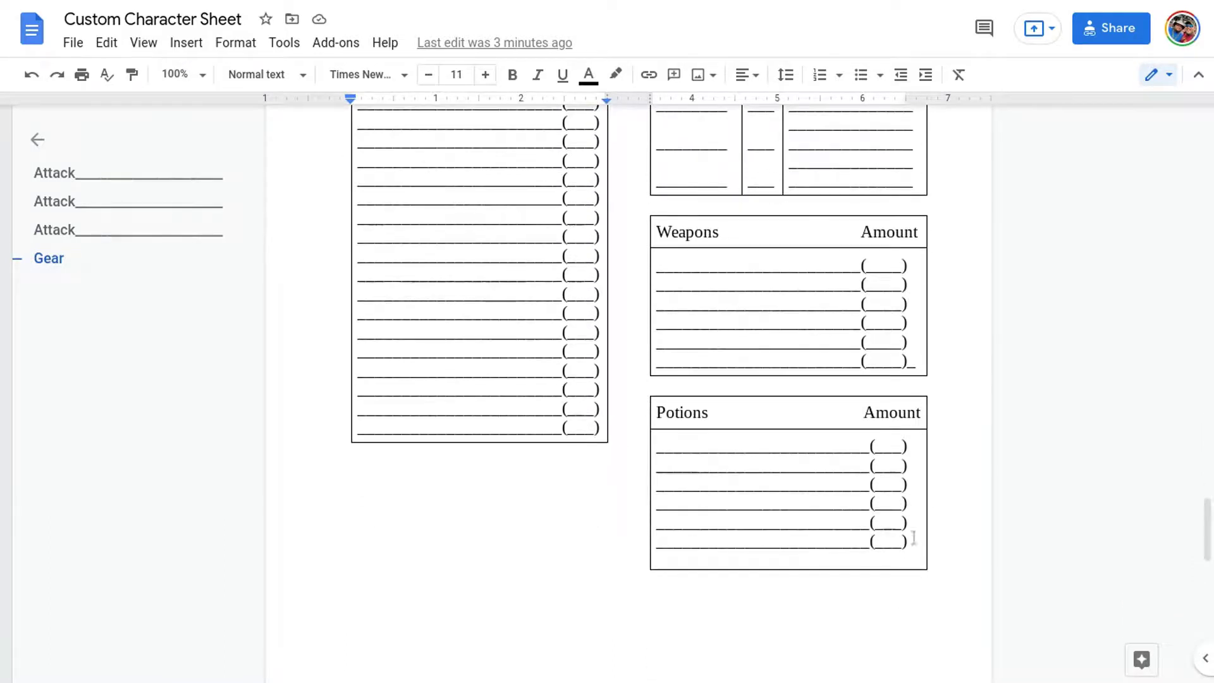
scroll(894, 255, "up", 6)
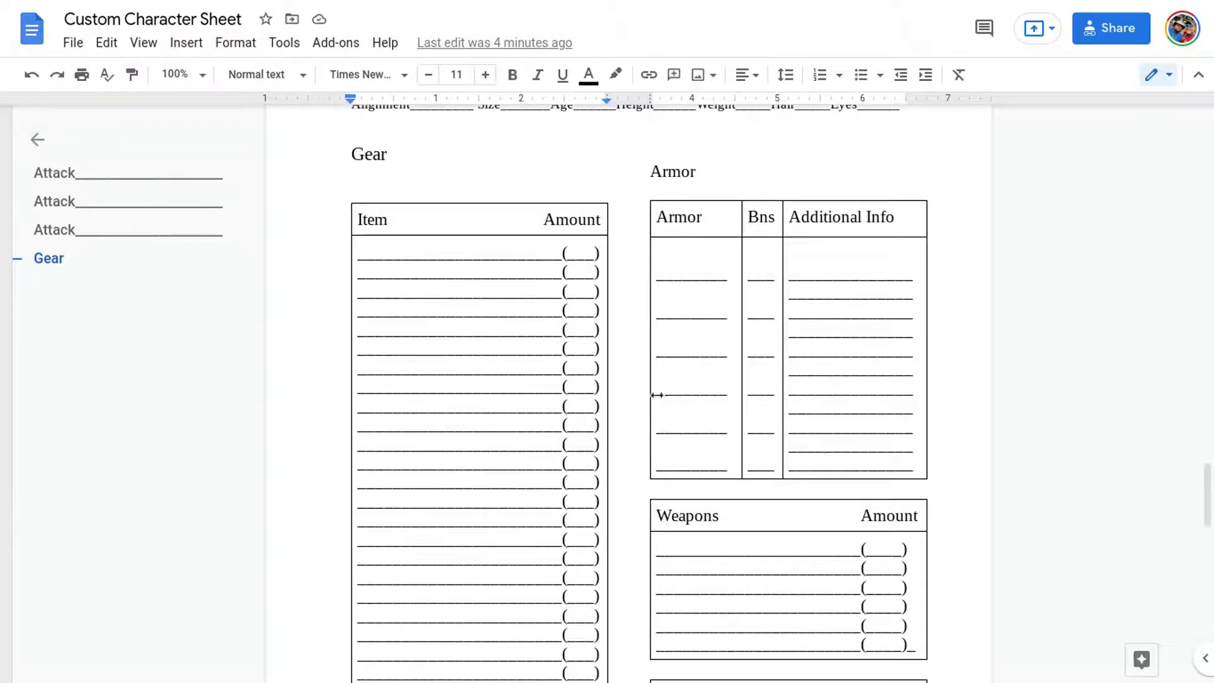
scroll(643, 387, "down", 8)
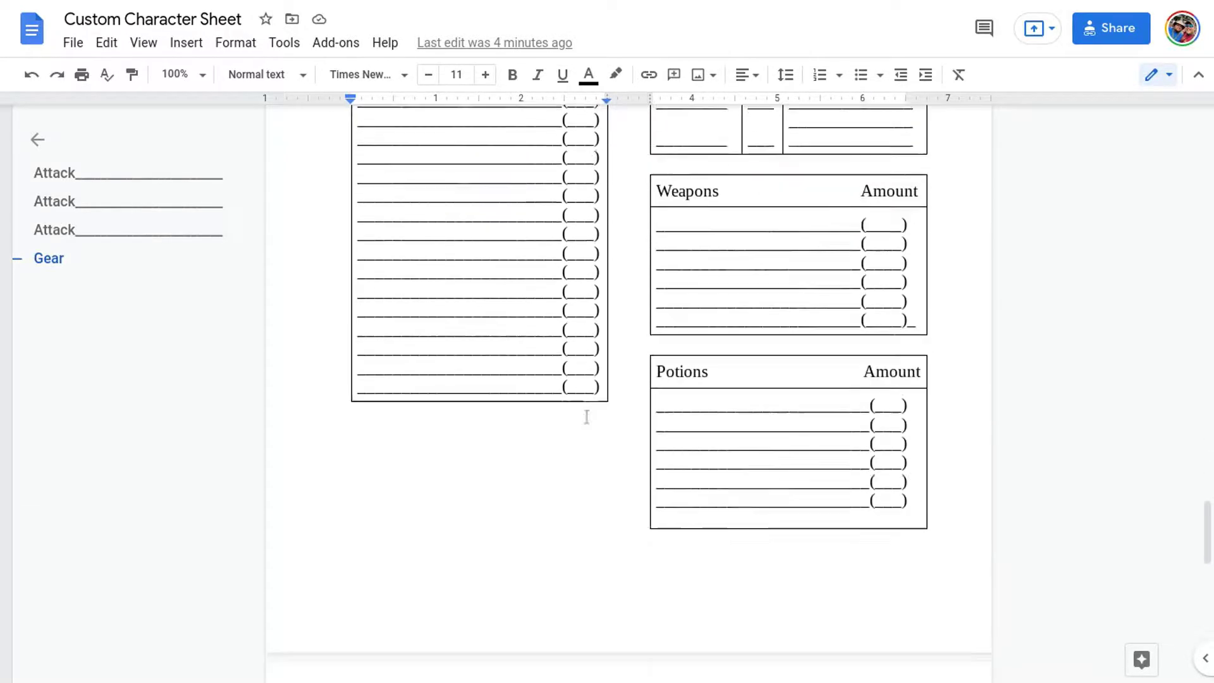
scroll(581, 411, "down", 3)
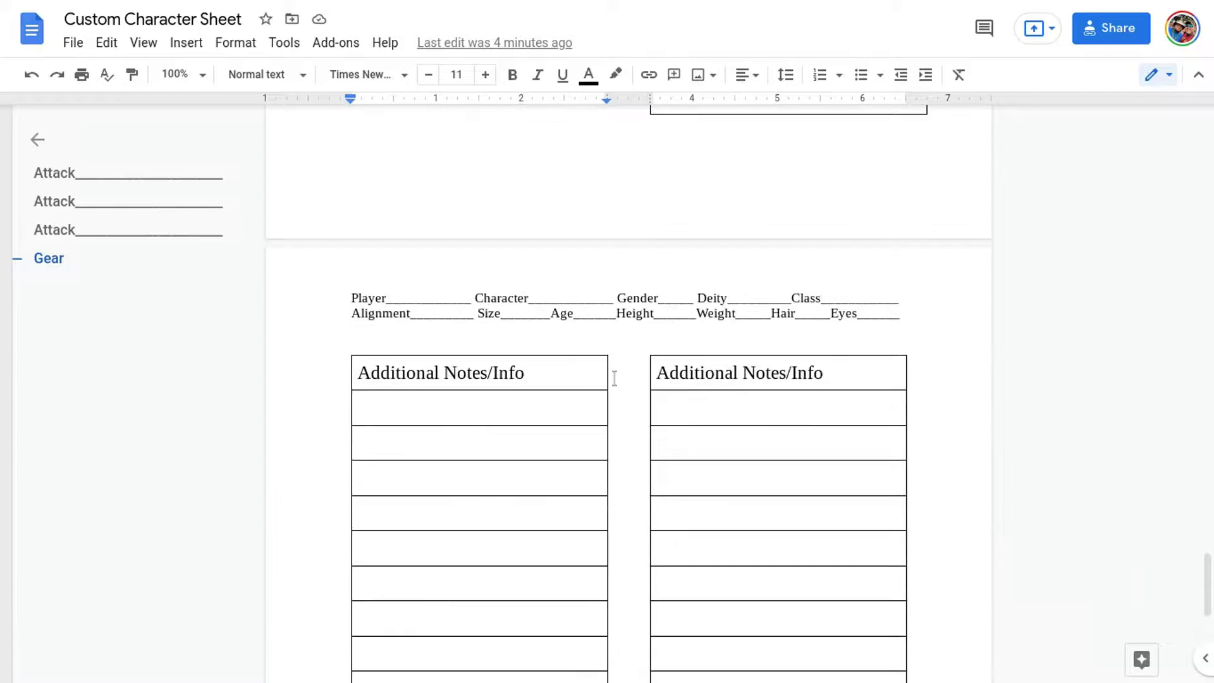
scroll(626, 417, "down", 5)
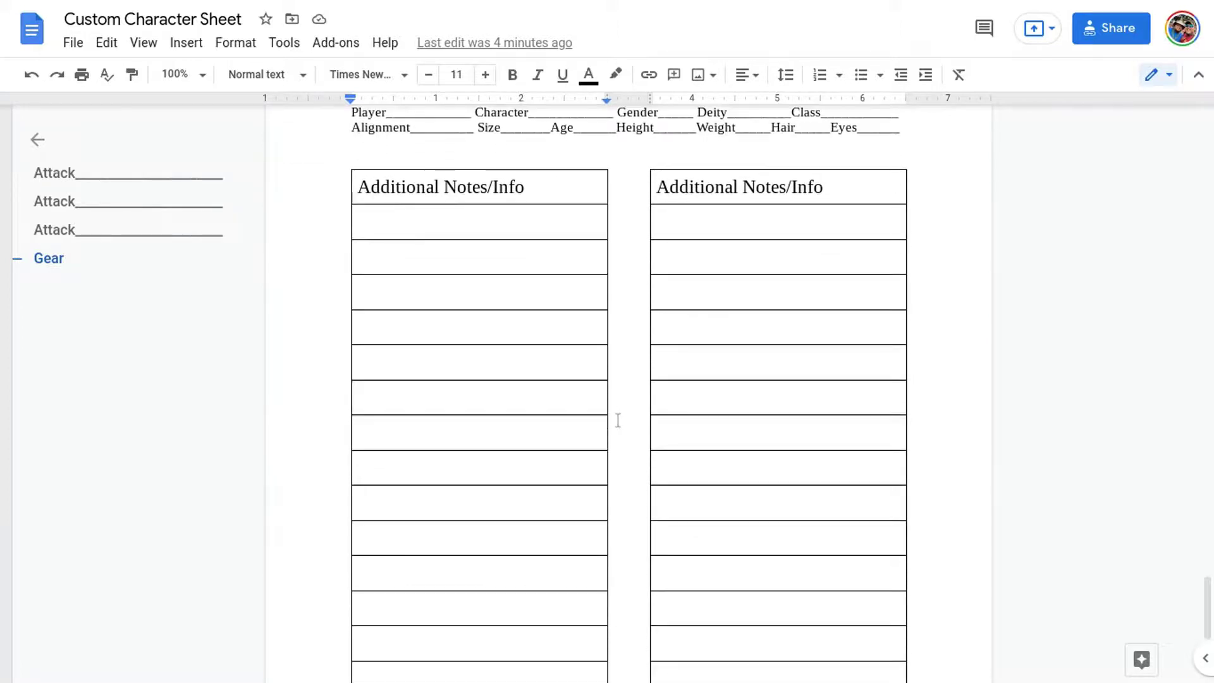
scroll(612, 419, "down", 3)
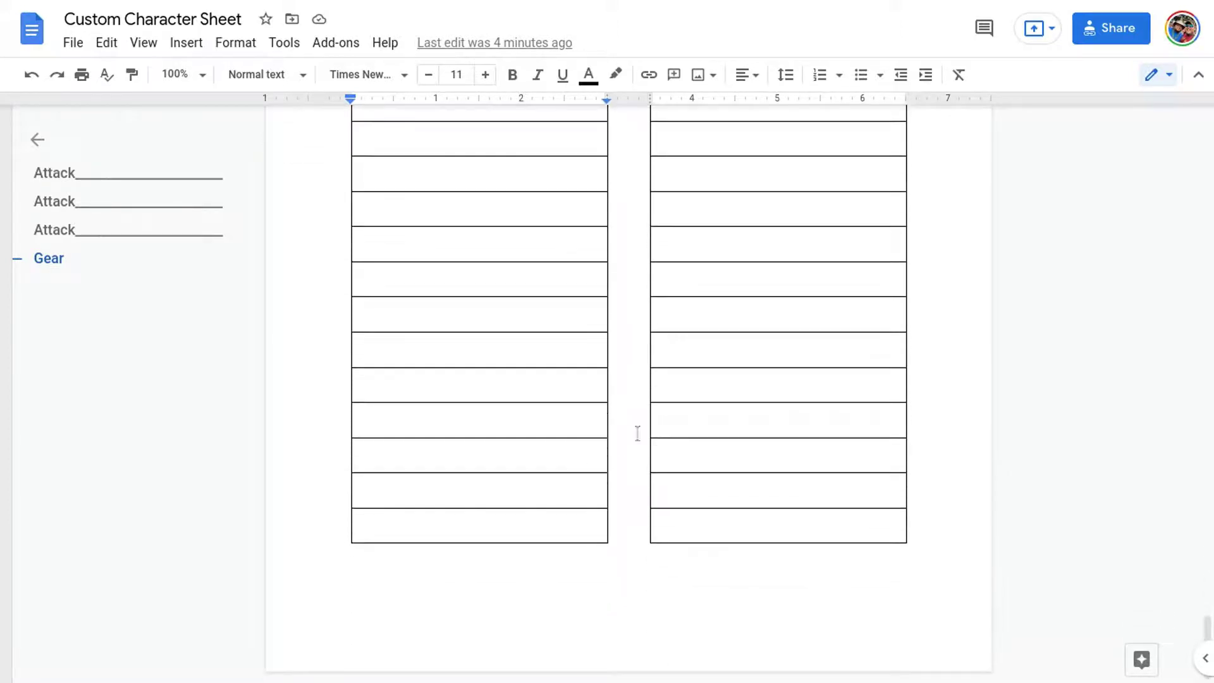
scroll(633, 480, "up", 7)
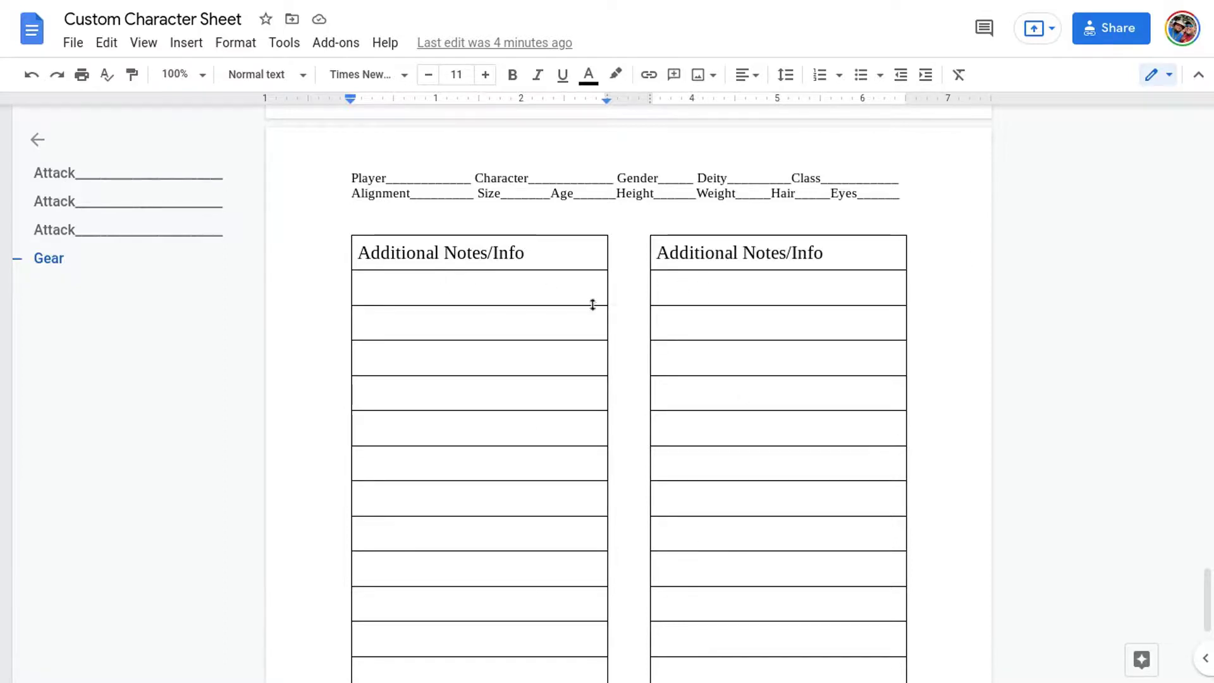
scroll(628, 311, "down", 7)
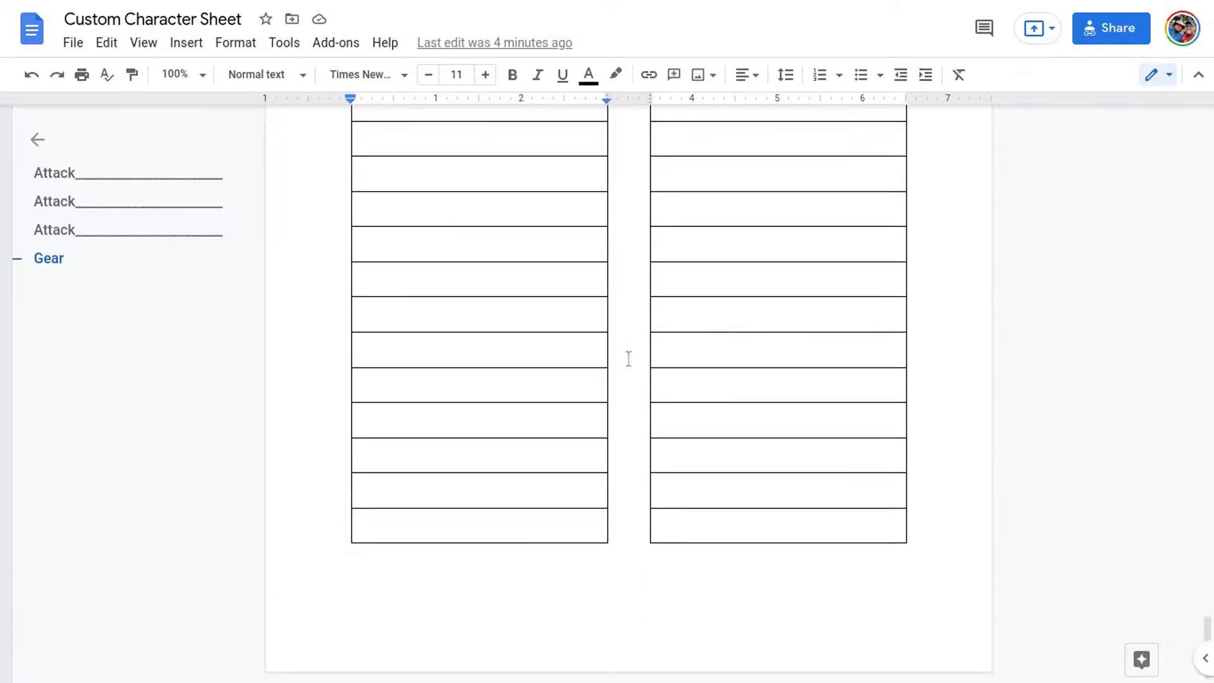
scroll(623, 356, "up", 4)
scroll(614, 356, "up", 15)
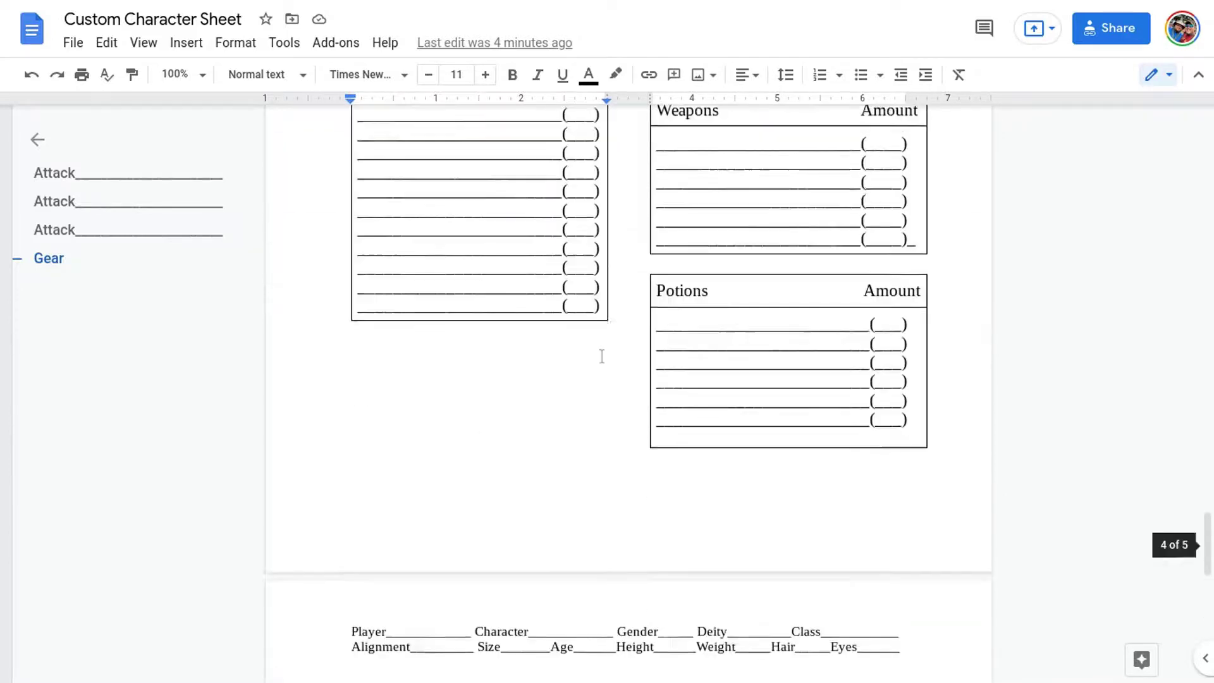
Scroll up to the top of page 1 of the character sheet.
scroll(599, 355, "up", 10)
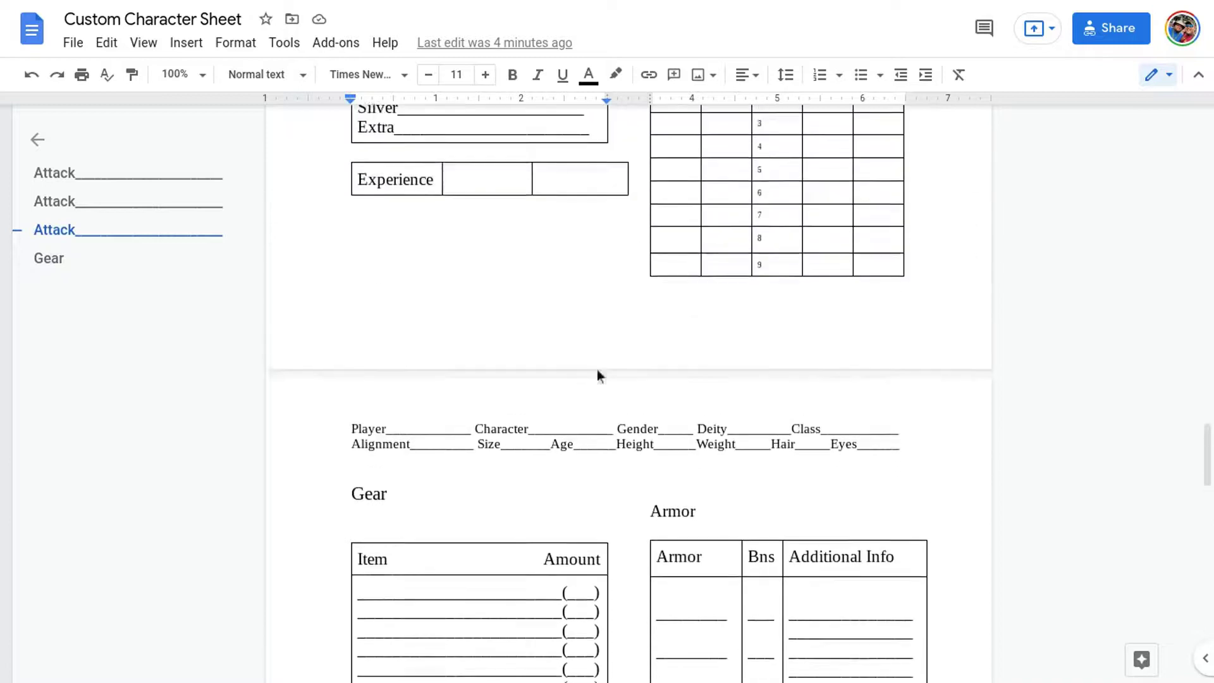
scroll(594, 382, "up", 8)
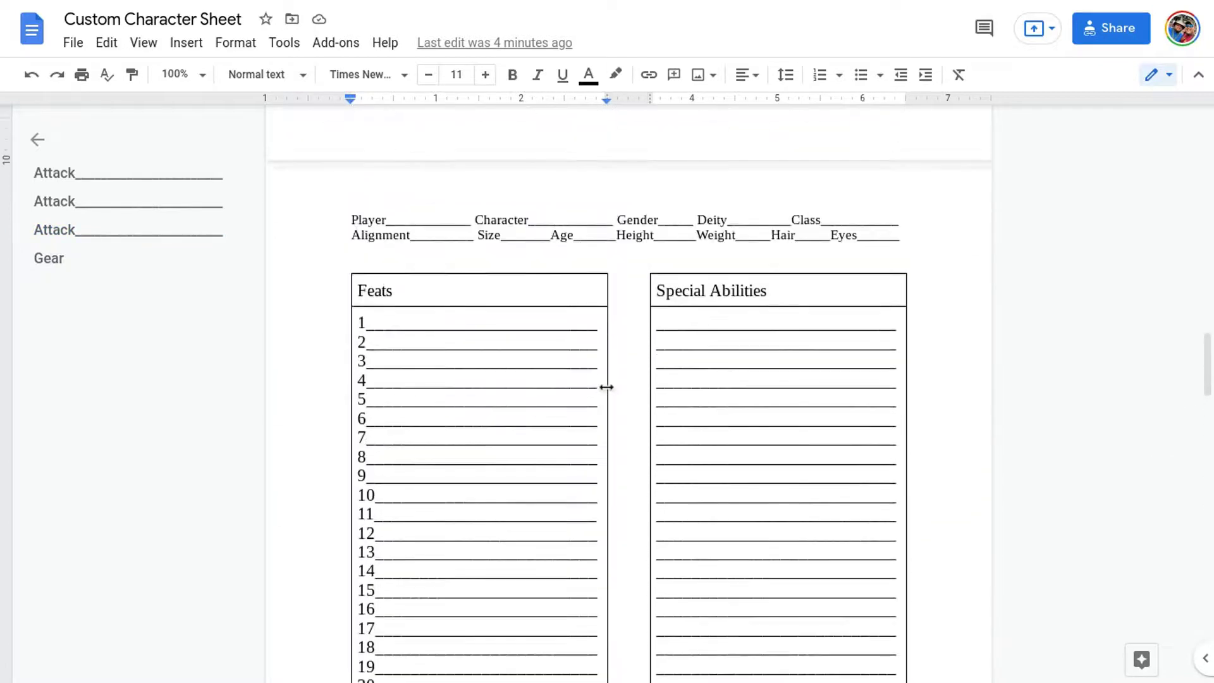
scroll(606, 385, "up", 12)
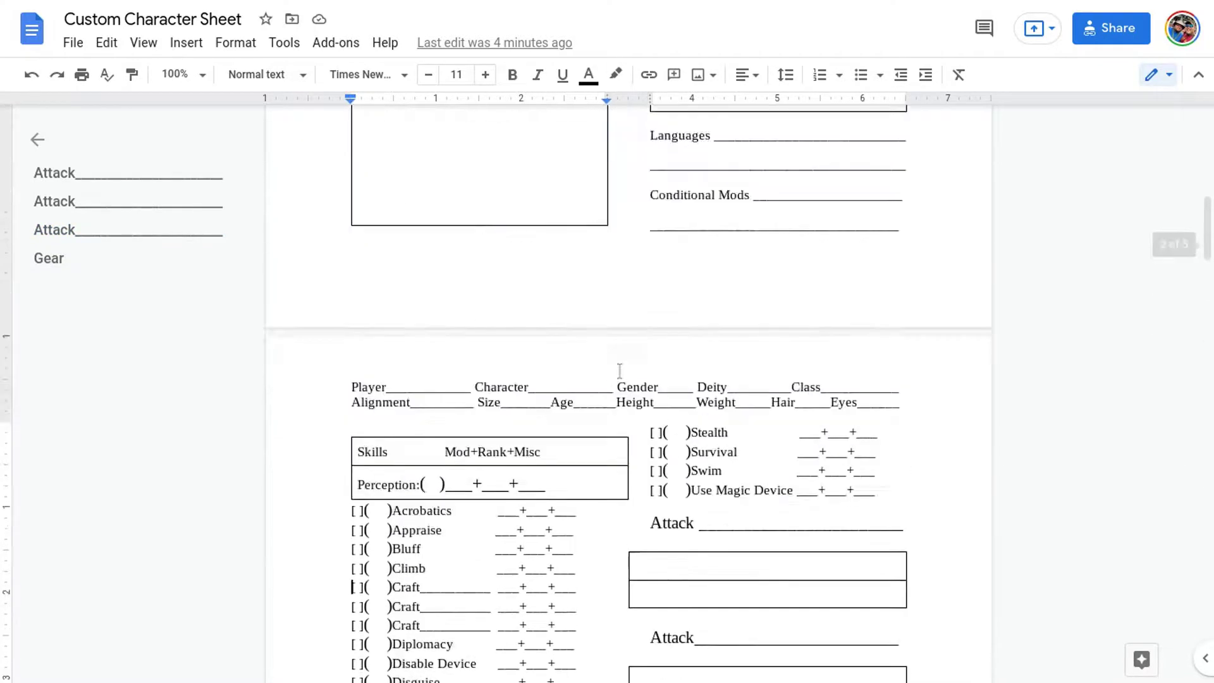
scroll(622, 368, "up", 5)
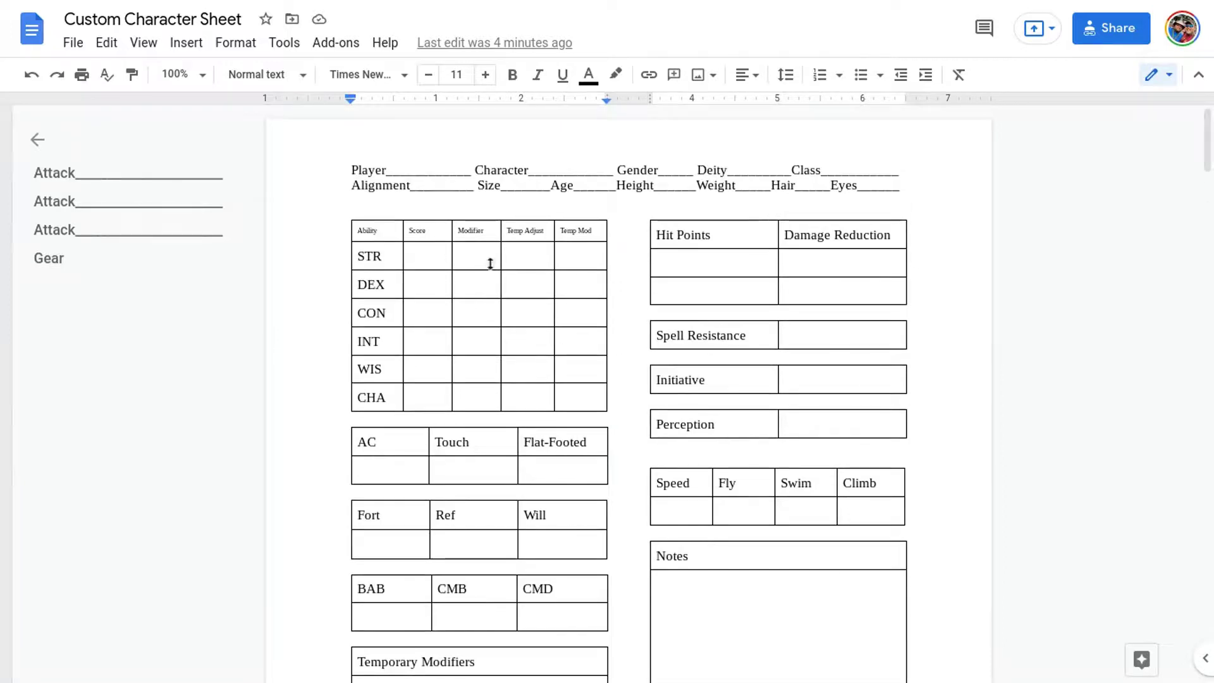
Scroll down through pages 1–3, then back up to page 2's Perception, Skills and empty Attack boxes.
scroll(632, 298, "down", 2)
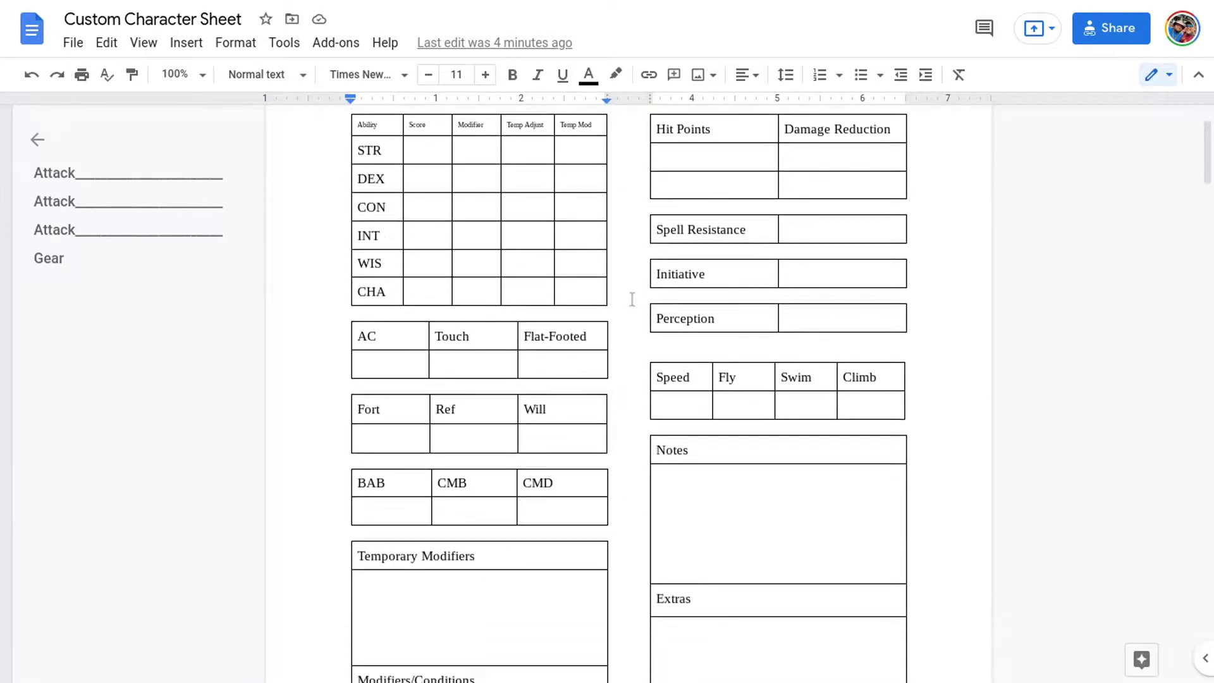
scroll(633, 299, "down", 3)
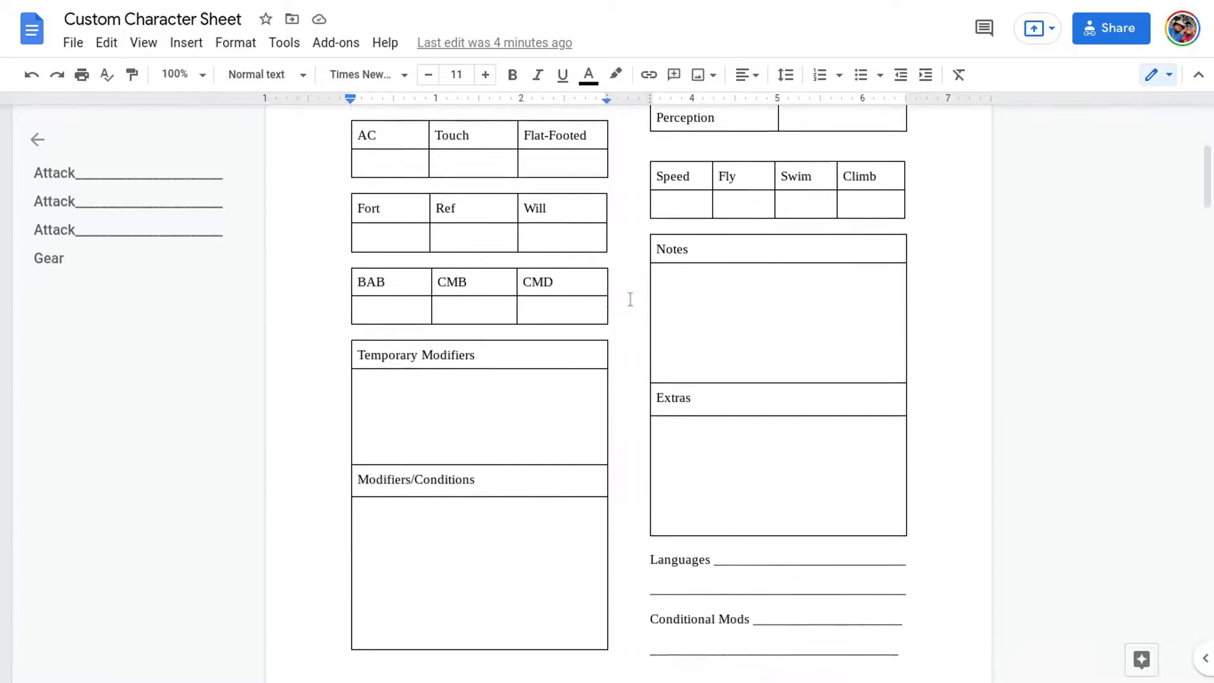
scroll(630, 300, "down", 2)
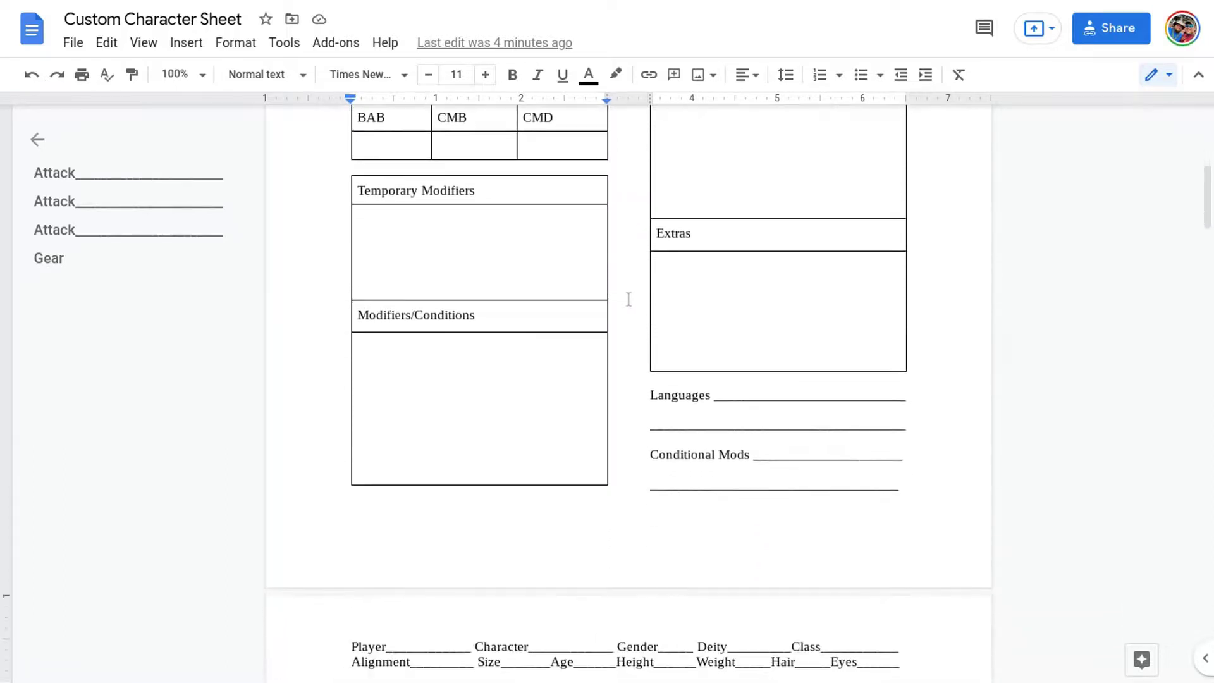
scroll(628, 299, "down", 4)
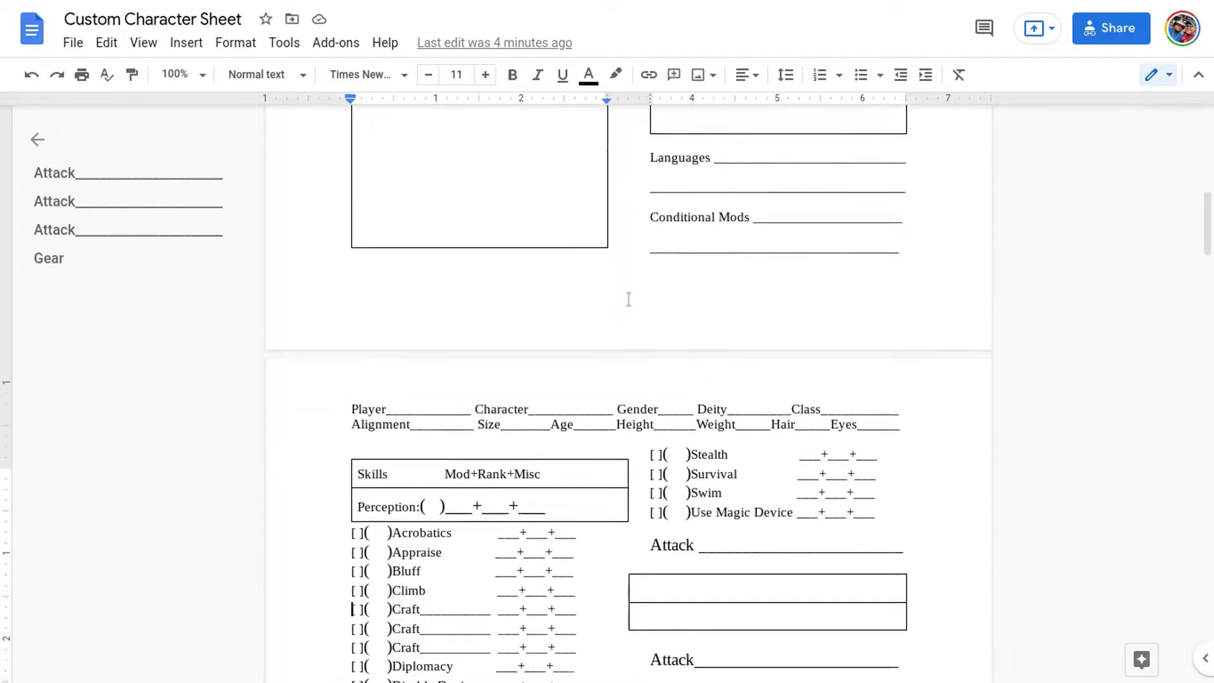
scroll(629, 299, "down", 3)
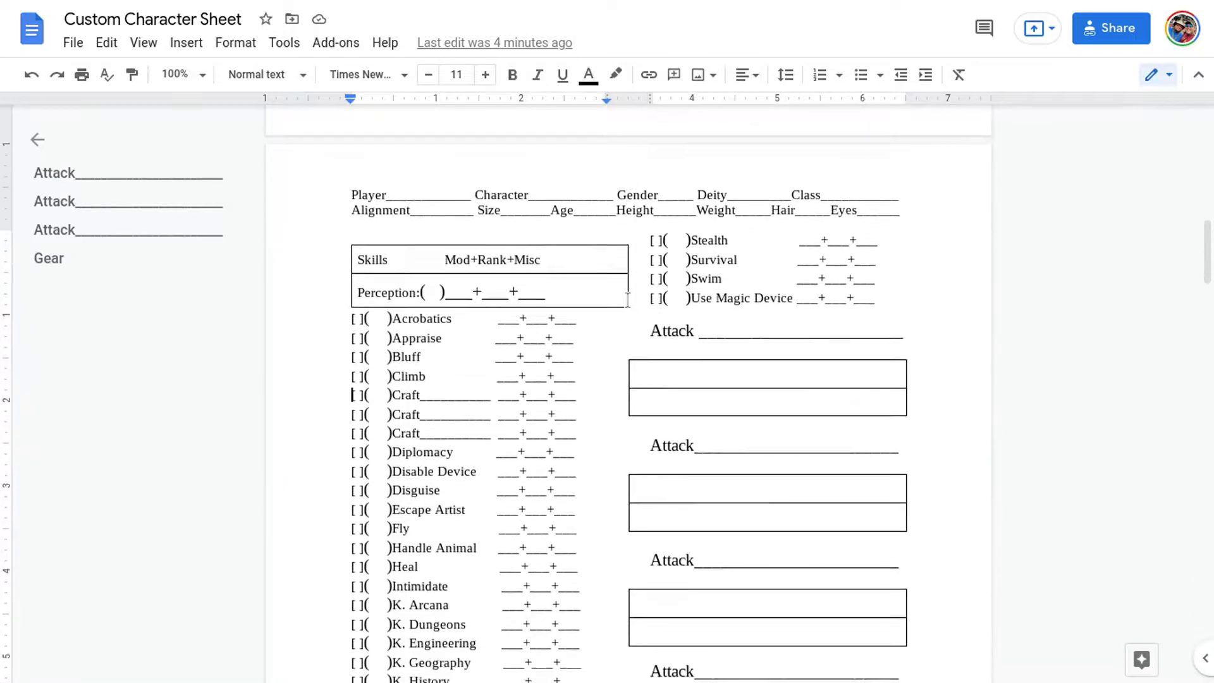
scroll(628, 299, "down", 4)
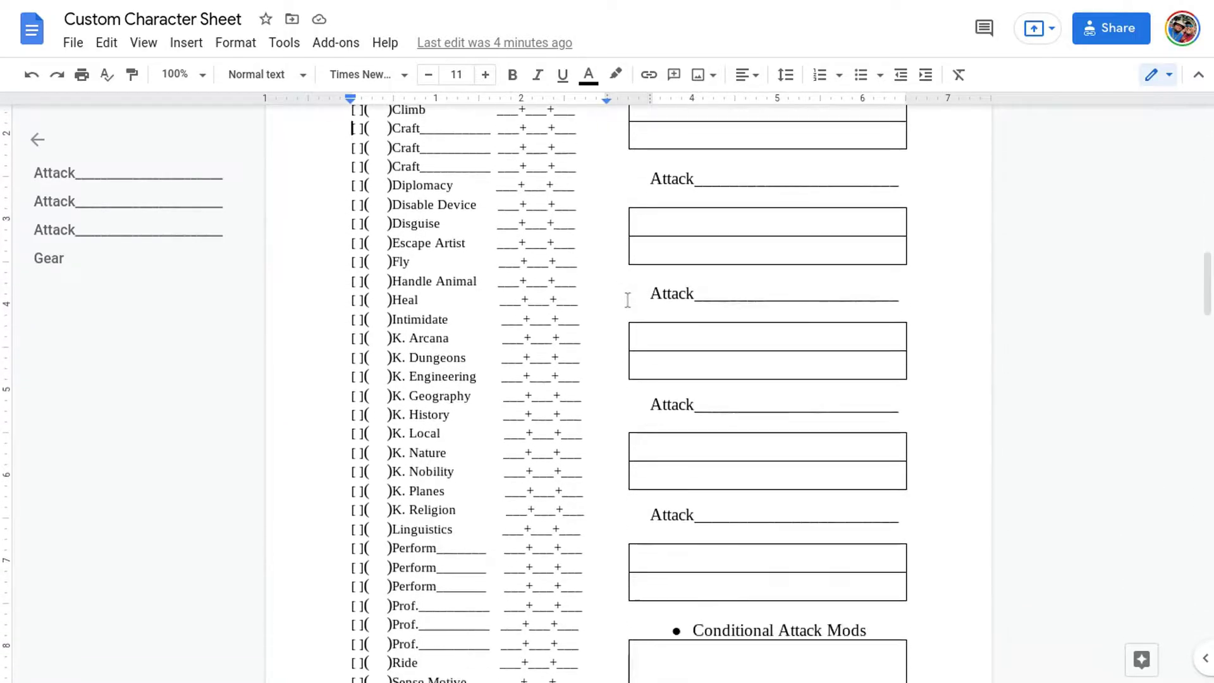
scroll(628, 299, "down", 3)
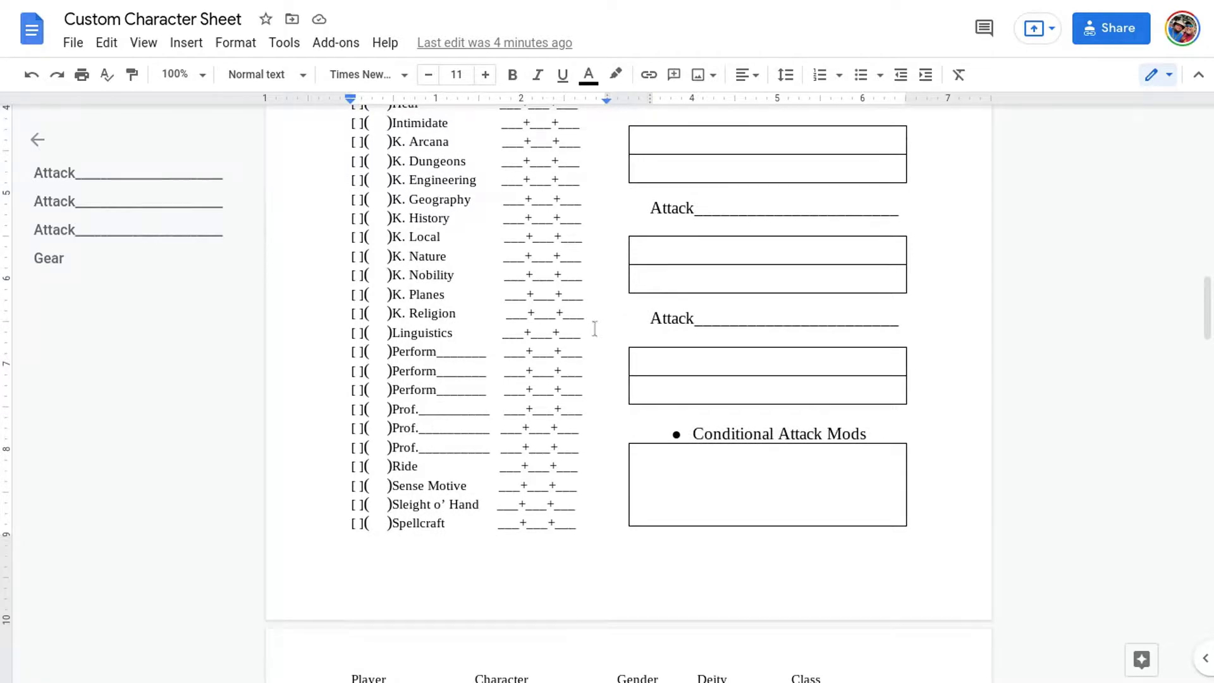
scroll(598, 331, "down", 1)
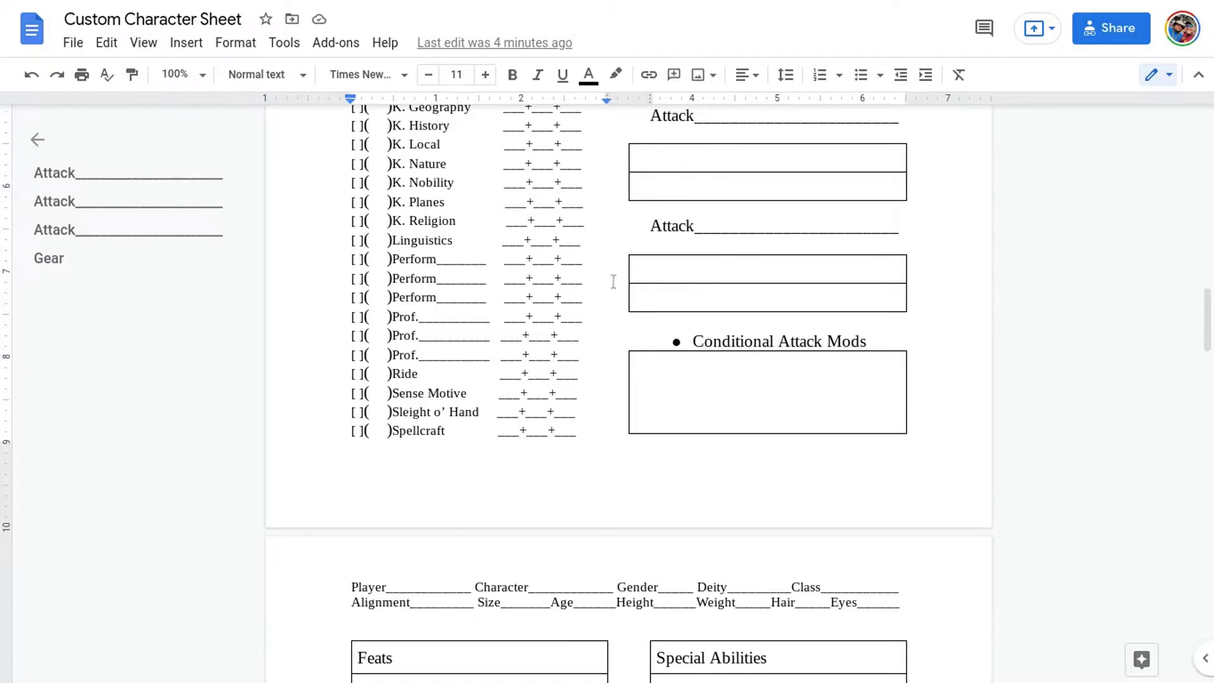
scroll(615, 303, "down", 3)
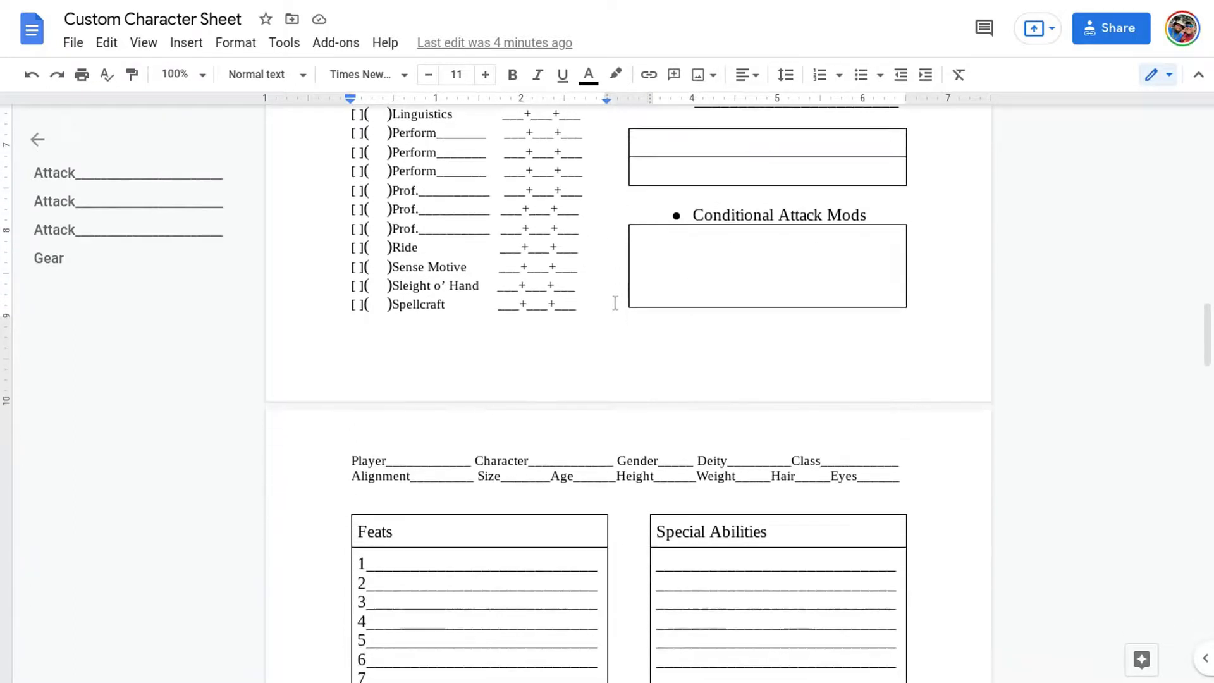
scroll(619, 378, "down", 5)
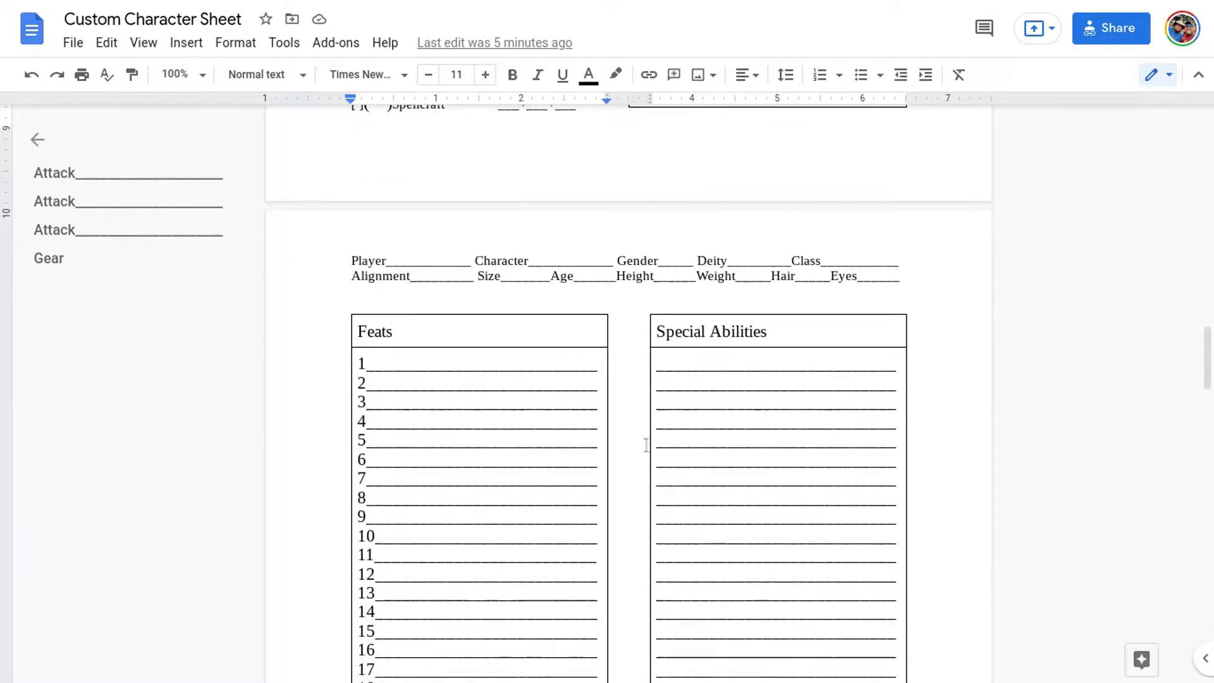
scroll(633, 437, "down", 3)
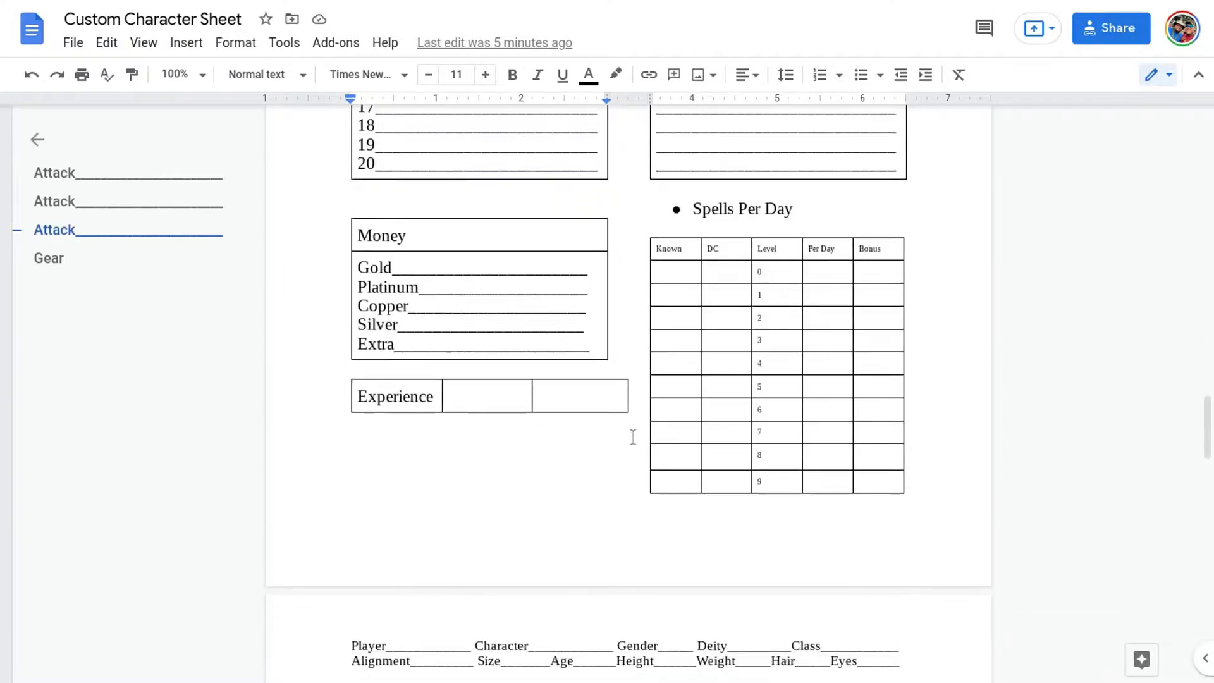
scroll(633, 430, "up", 11)
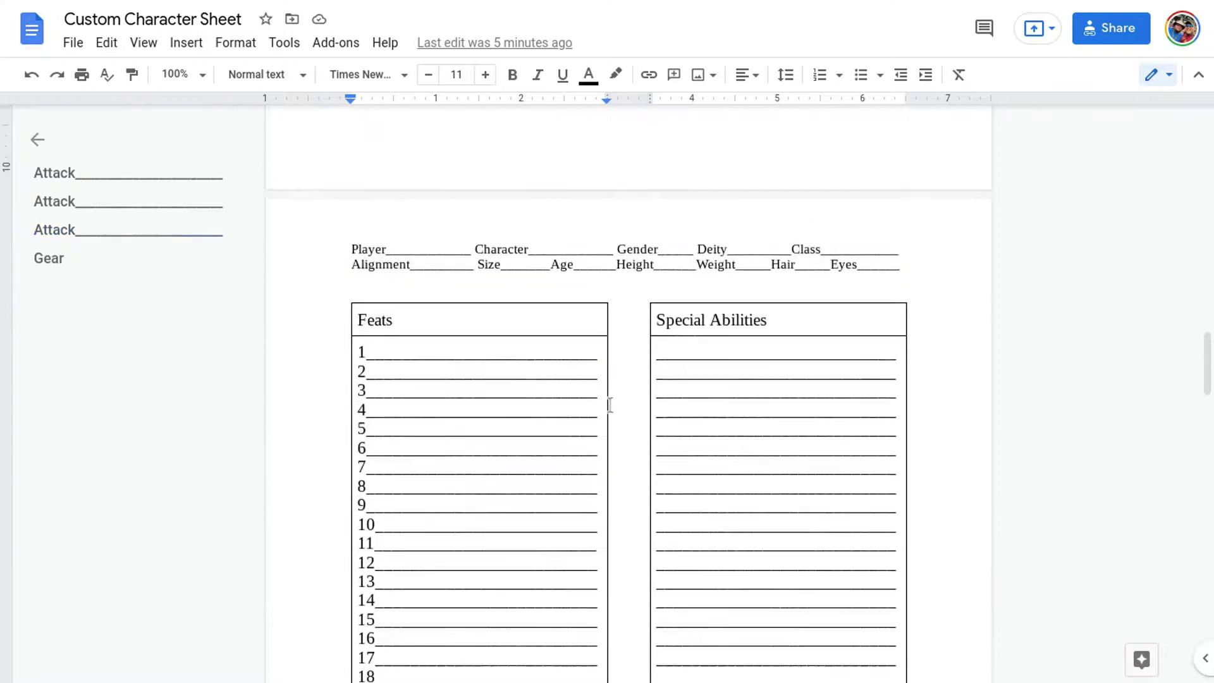
scroll(615, 400, "up", 8)
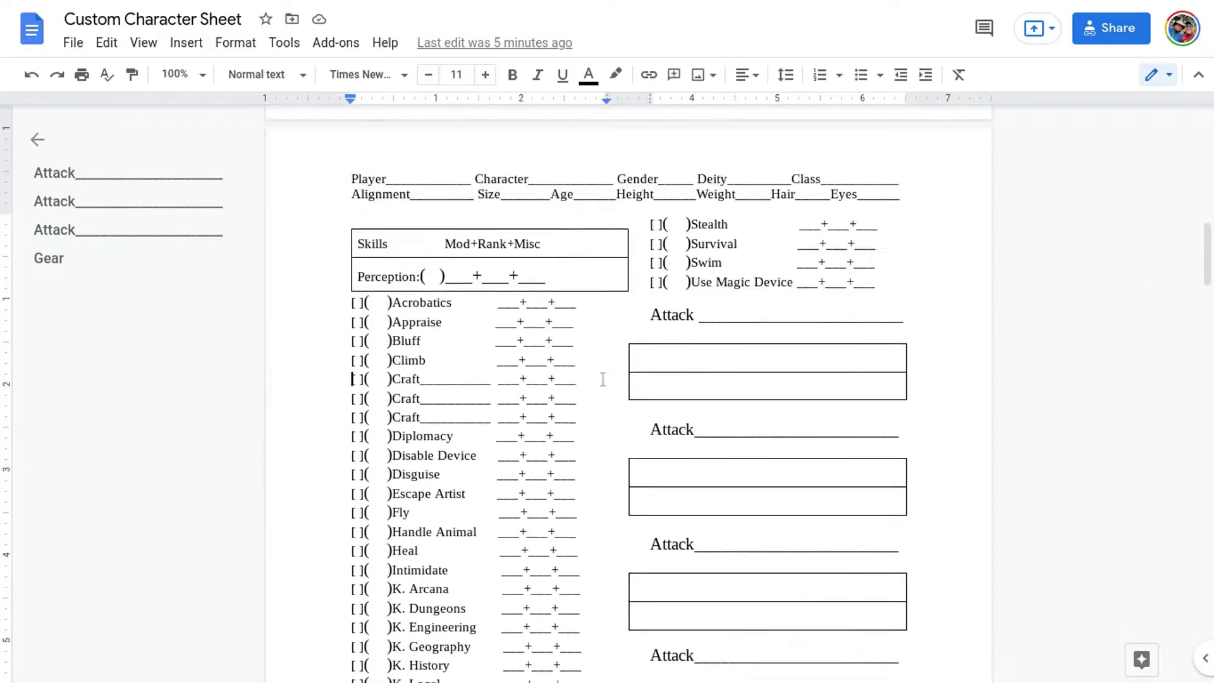
scroll(494, 364, "up", 6)
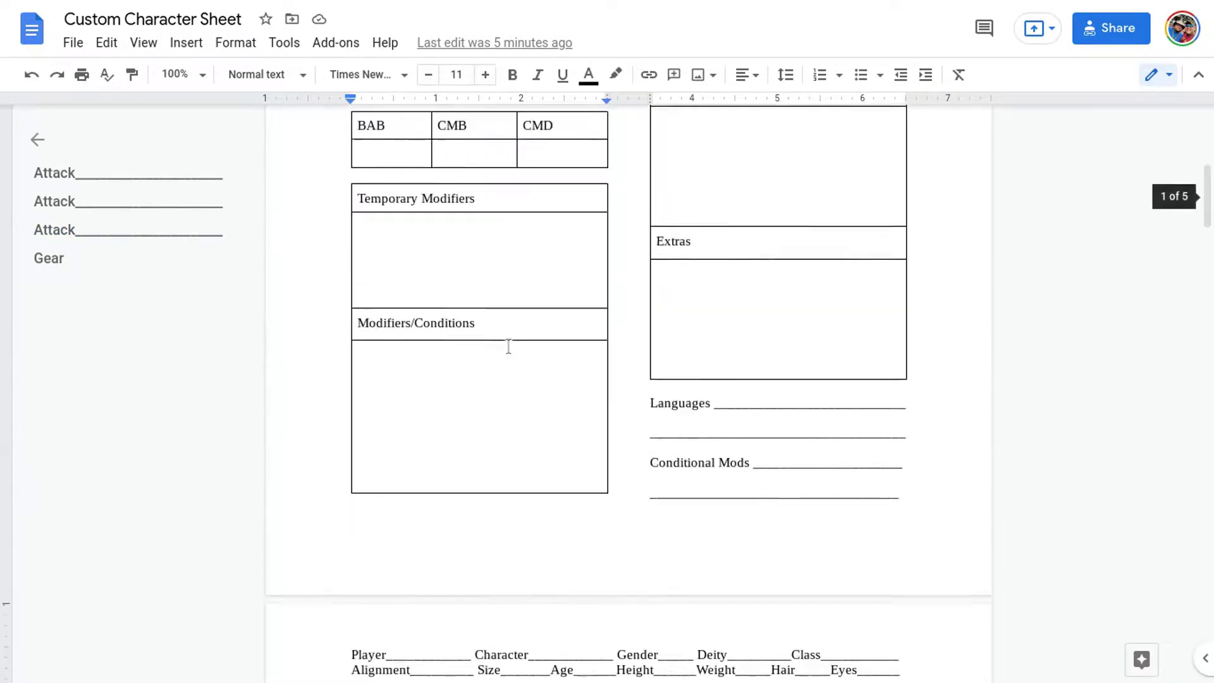
scroll(484, 350, "up", 1)
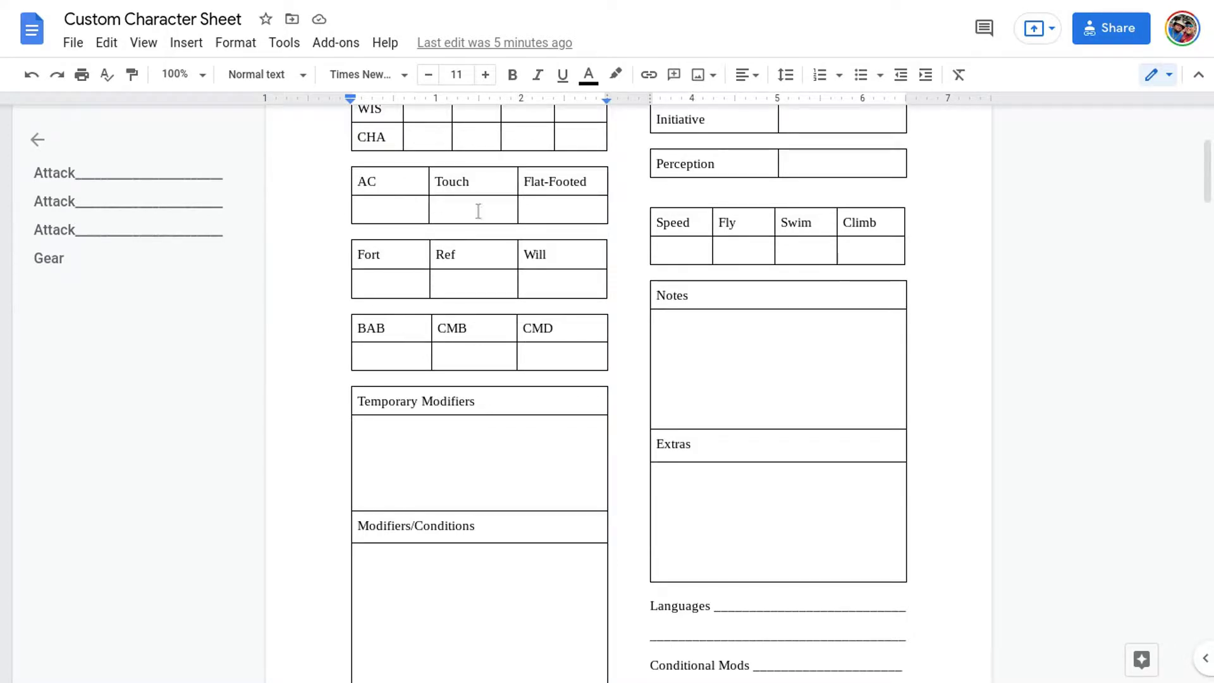
scroll(611, 314, "up", 5)
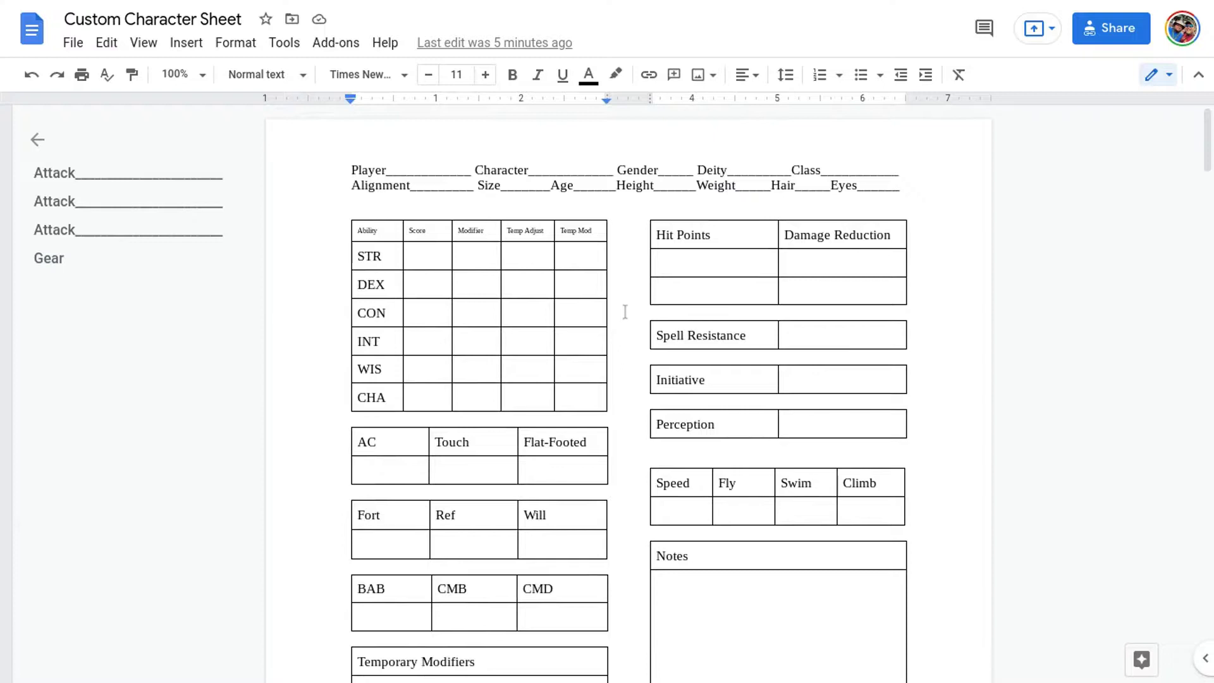
scroll(630, 313, "down", 3)
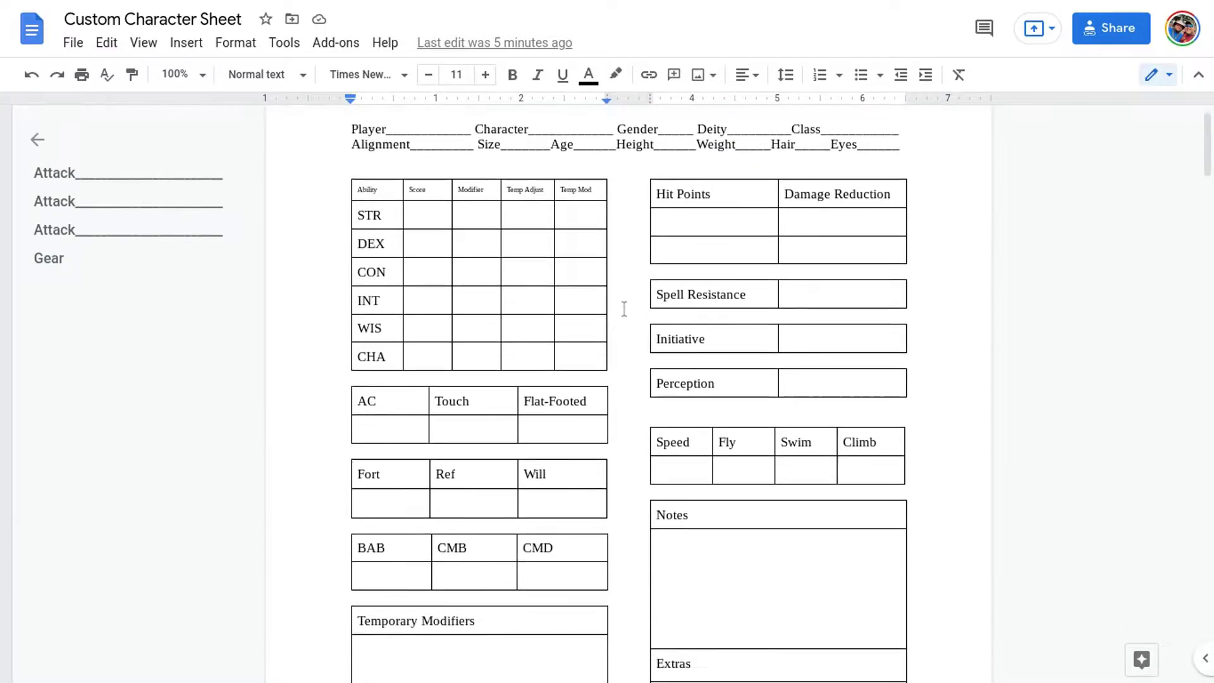
scroll(625, 305, "down", 8)
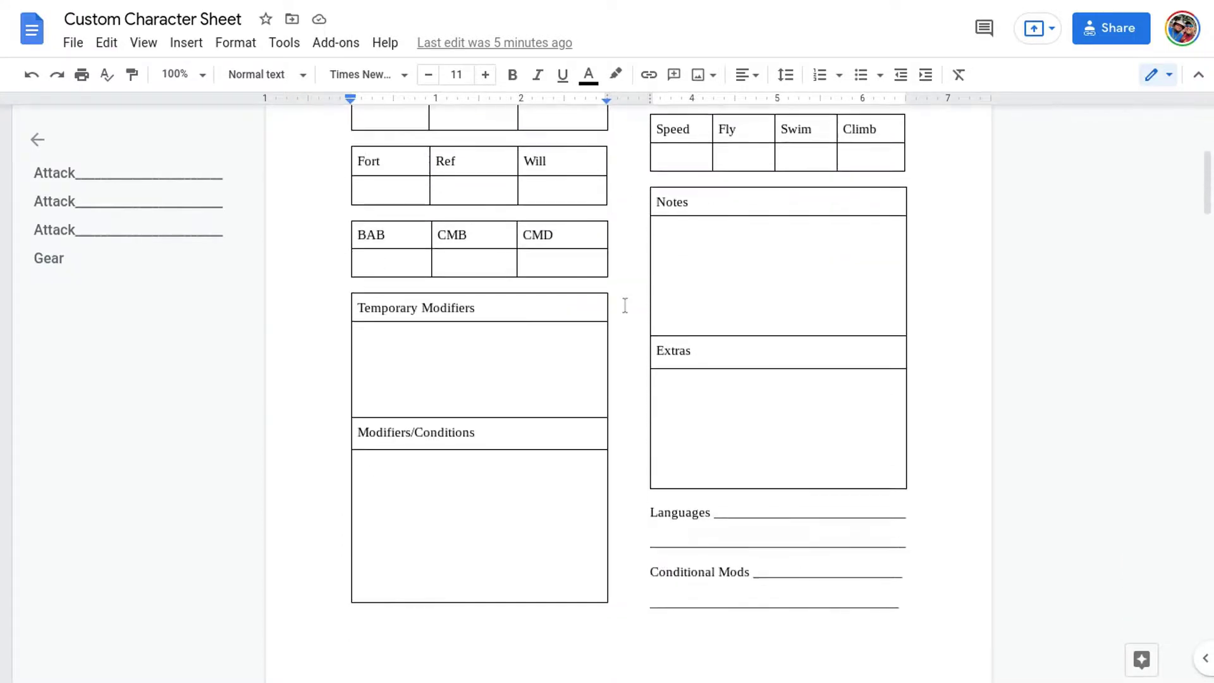
scroll(623, 305, "down", 5)
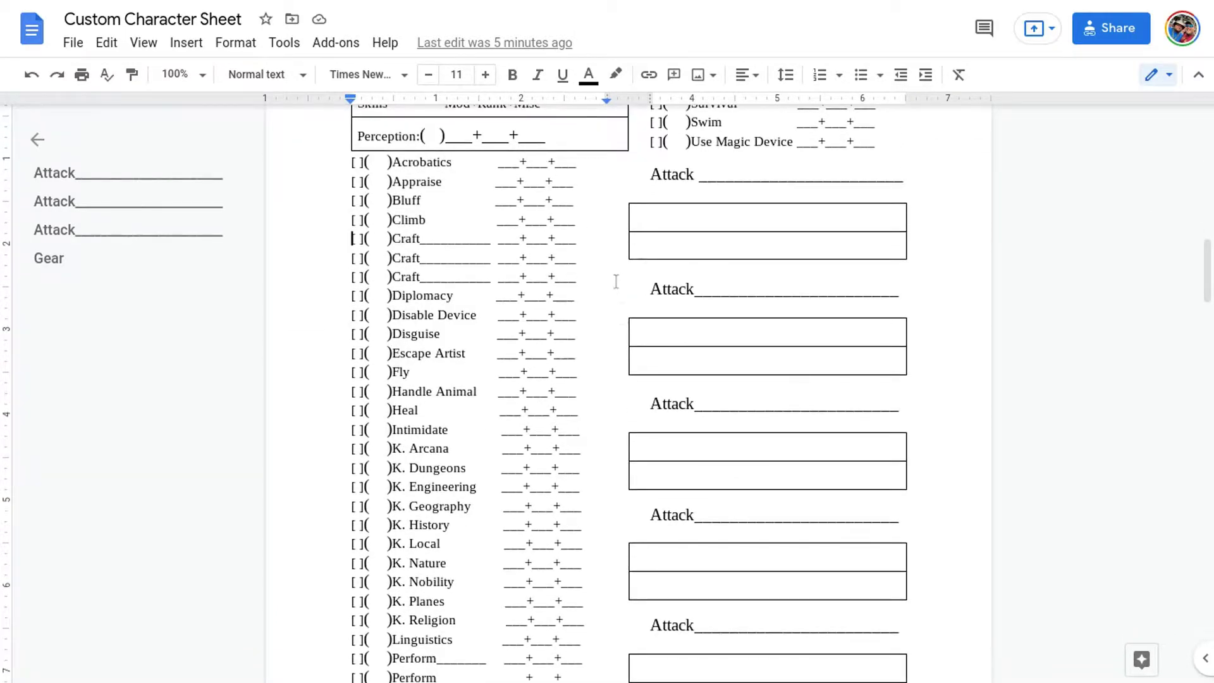
Scroll down through pages 2–5 to the two empty side-by-side Additional Notes/Info tables.
scroll(627, 261, "down", 4)
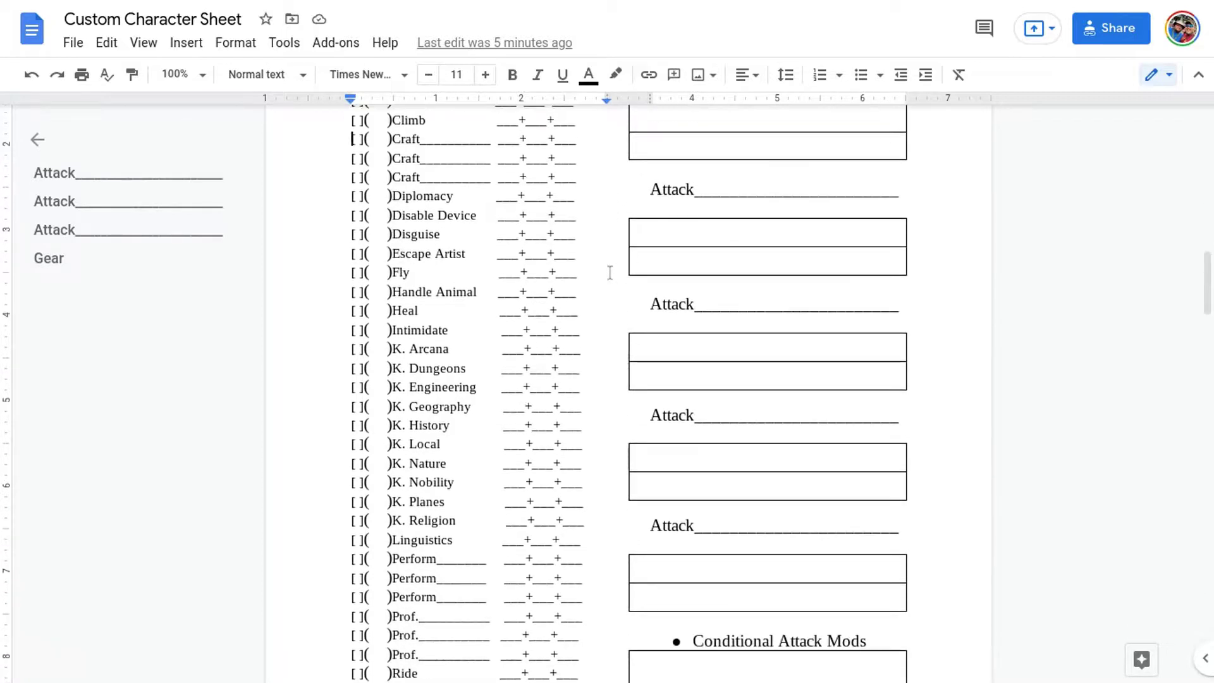
scroll(609, 289, "down", 5)
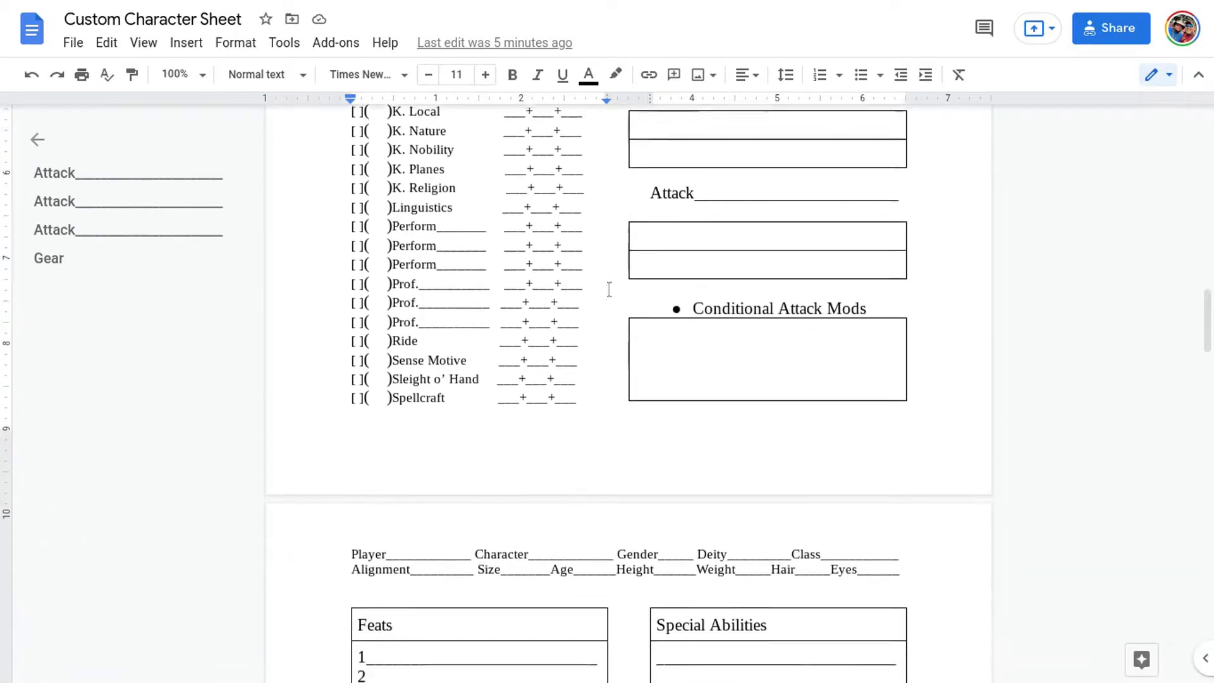
scroll(609, 289, "down", 7)
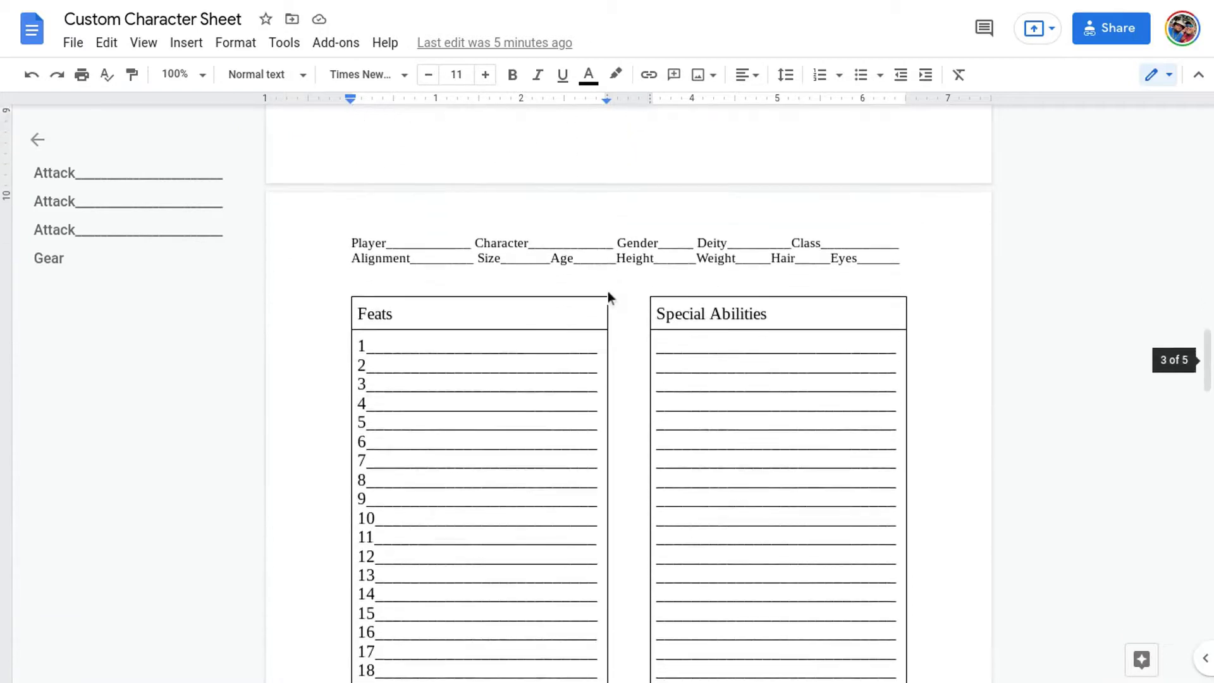
scroll(608, 291, "down", 6)
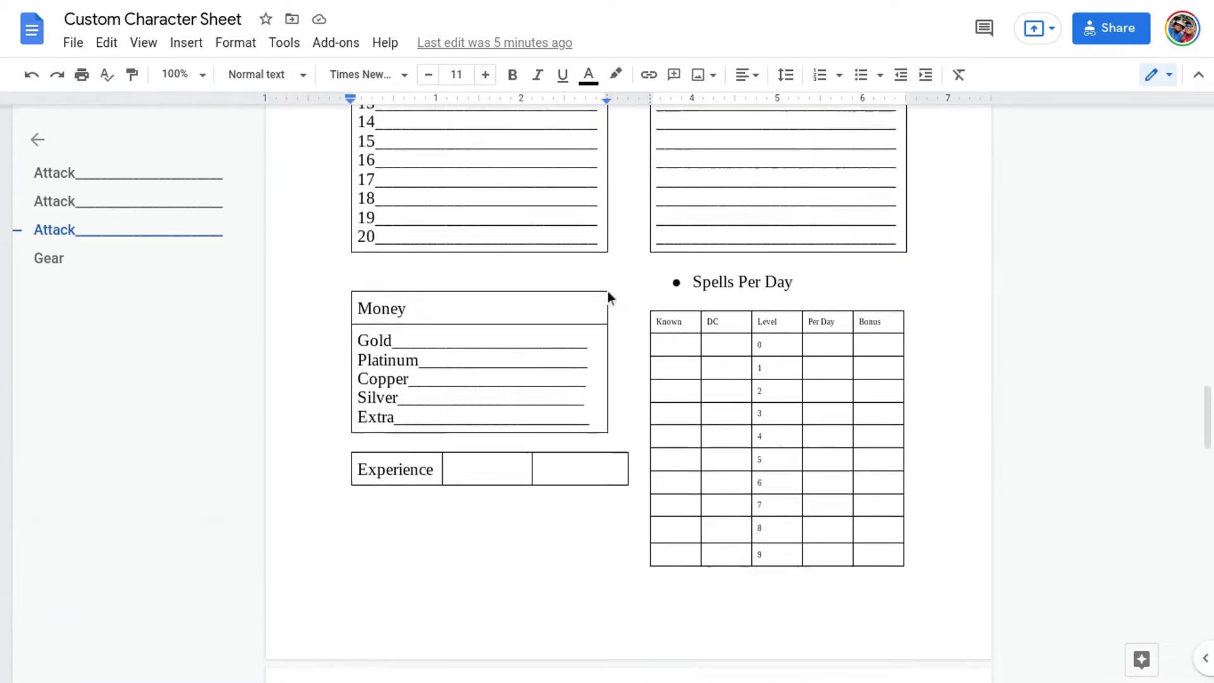
scroll(622, 292, "down", 7)
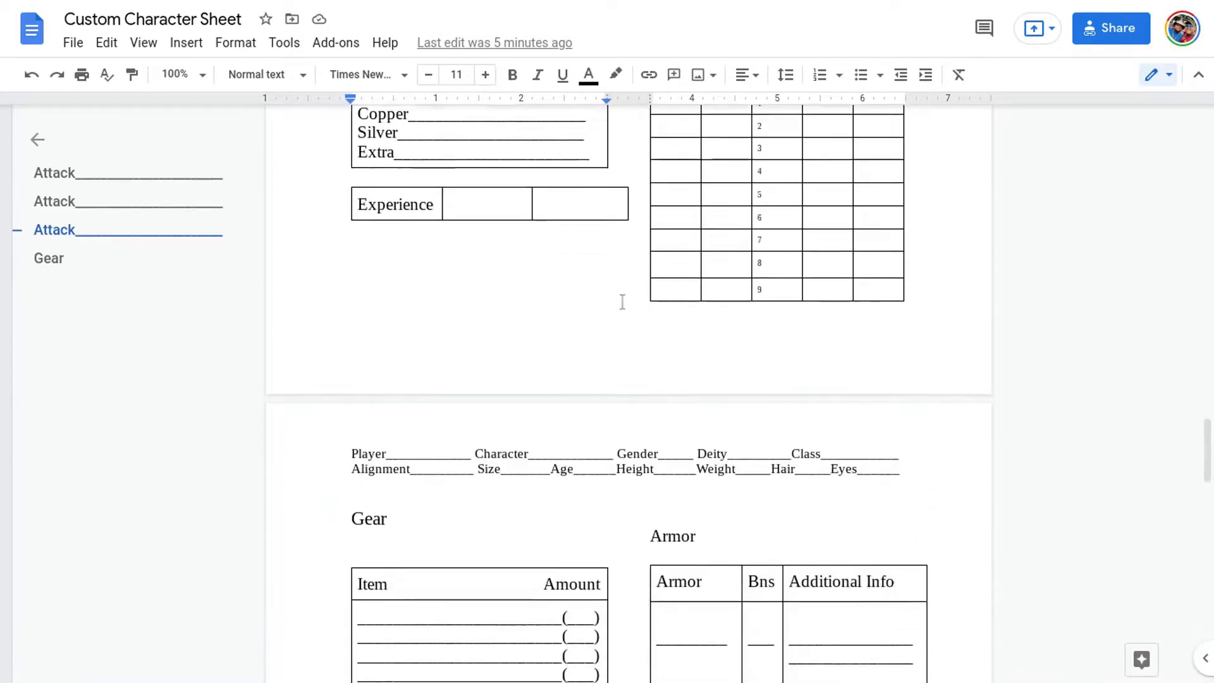
scroll(620, 308, "down", 3)
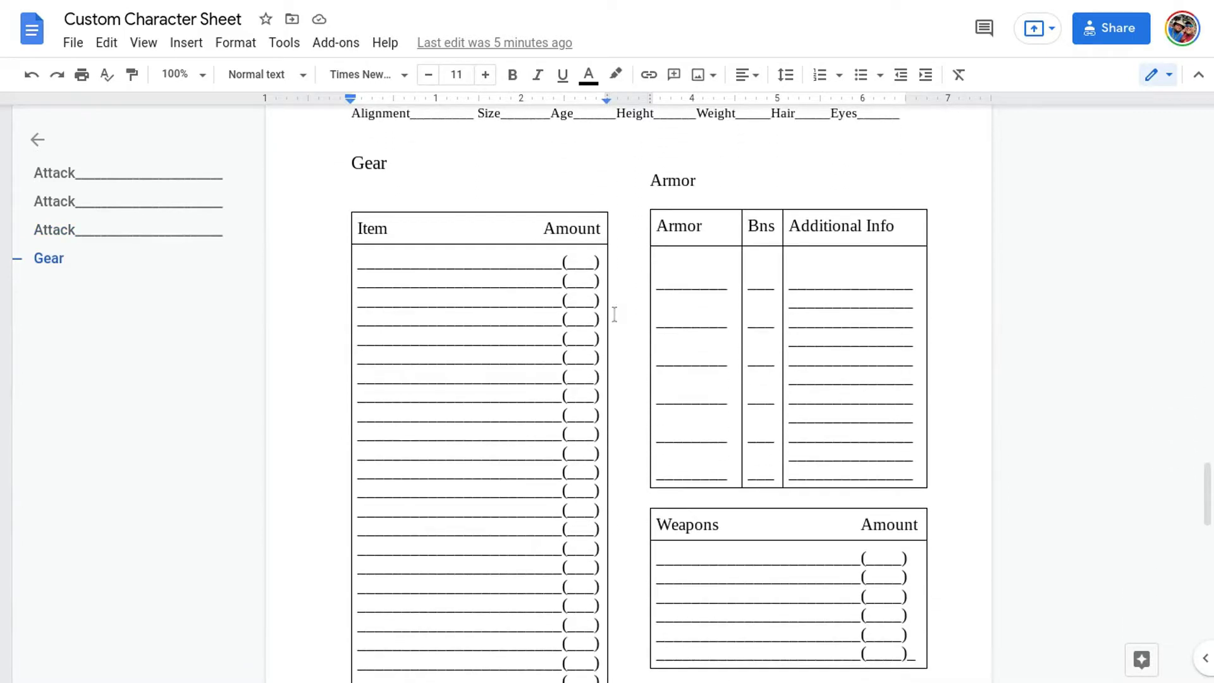
scroll(614, 314, "down", 6)
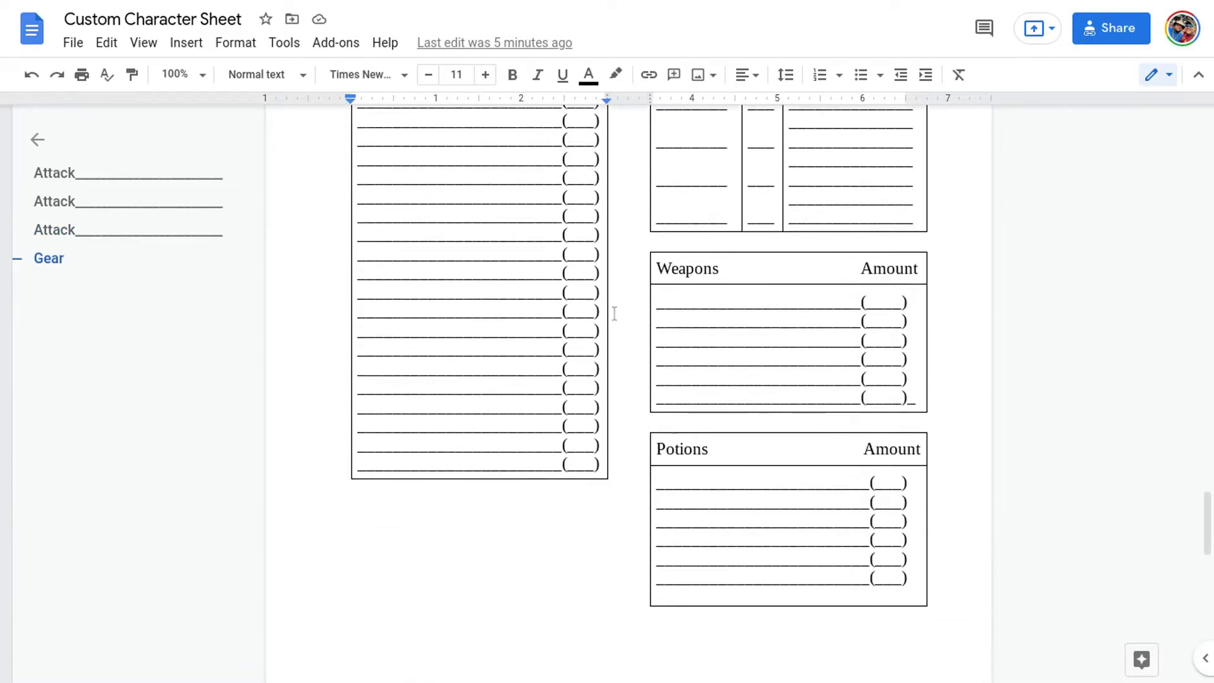
scroll(617, 318, "down", 6)
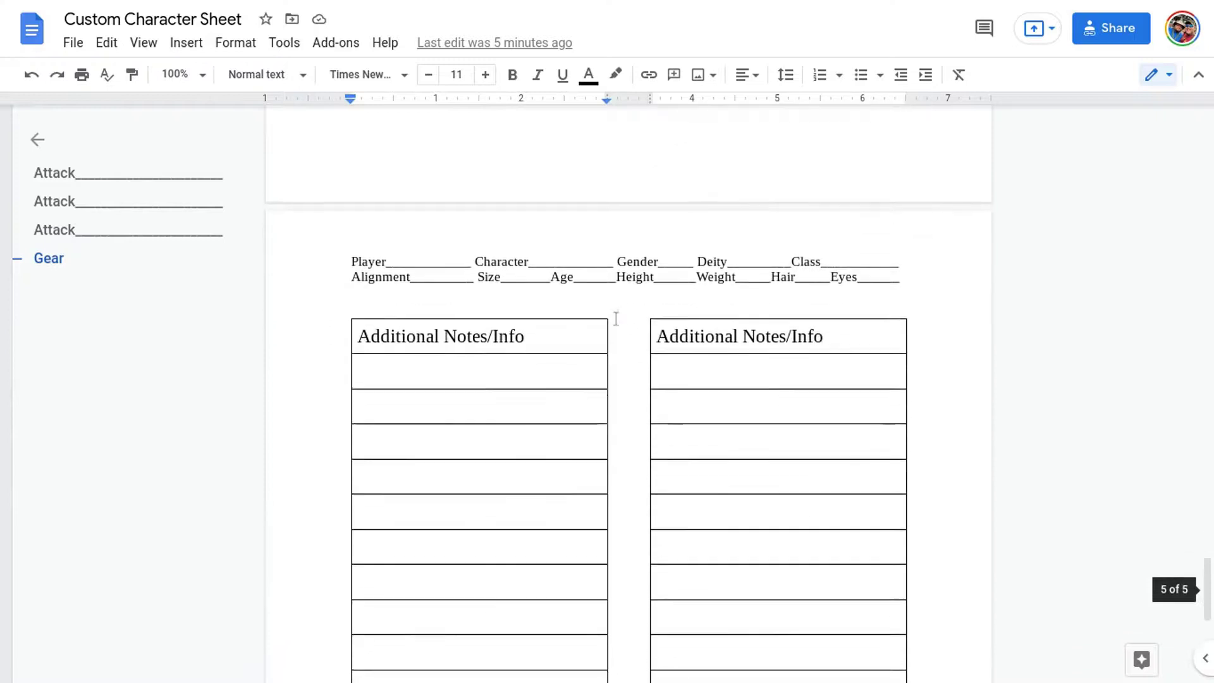
scroll(620, 319, "down", 4)
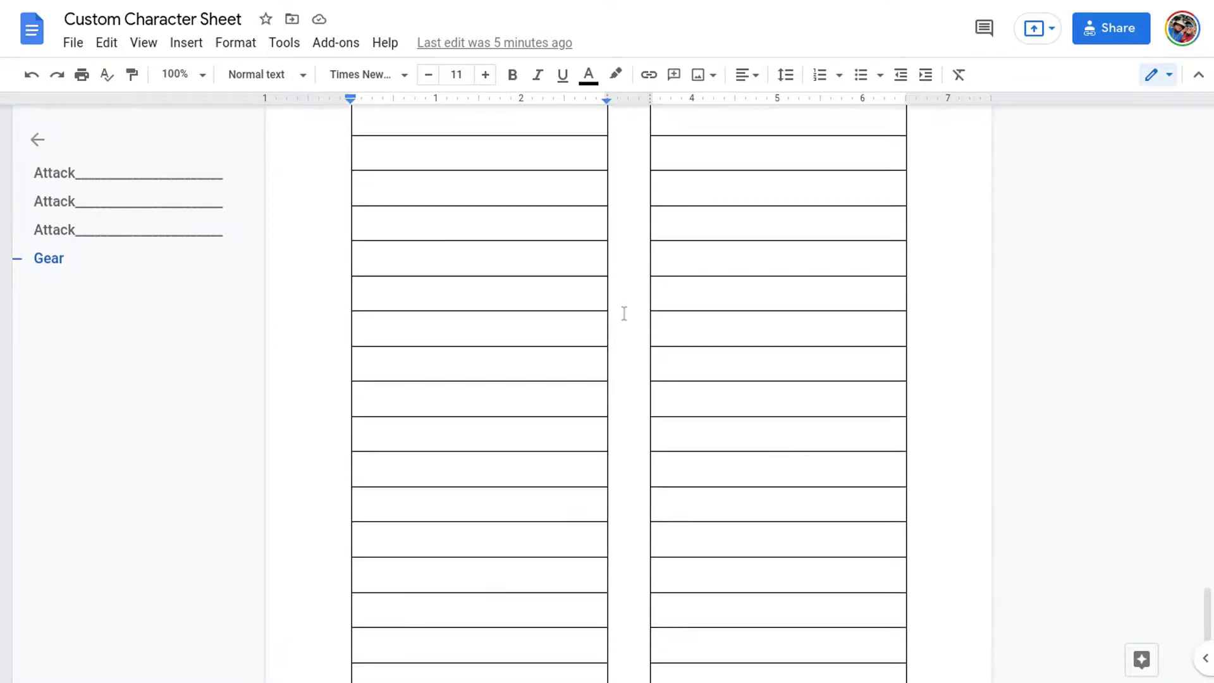
scroll(627, 314, "down", 3)
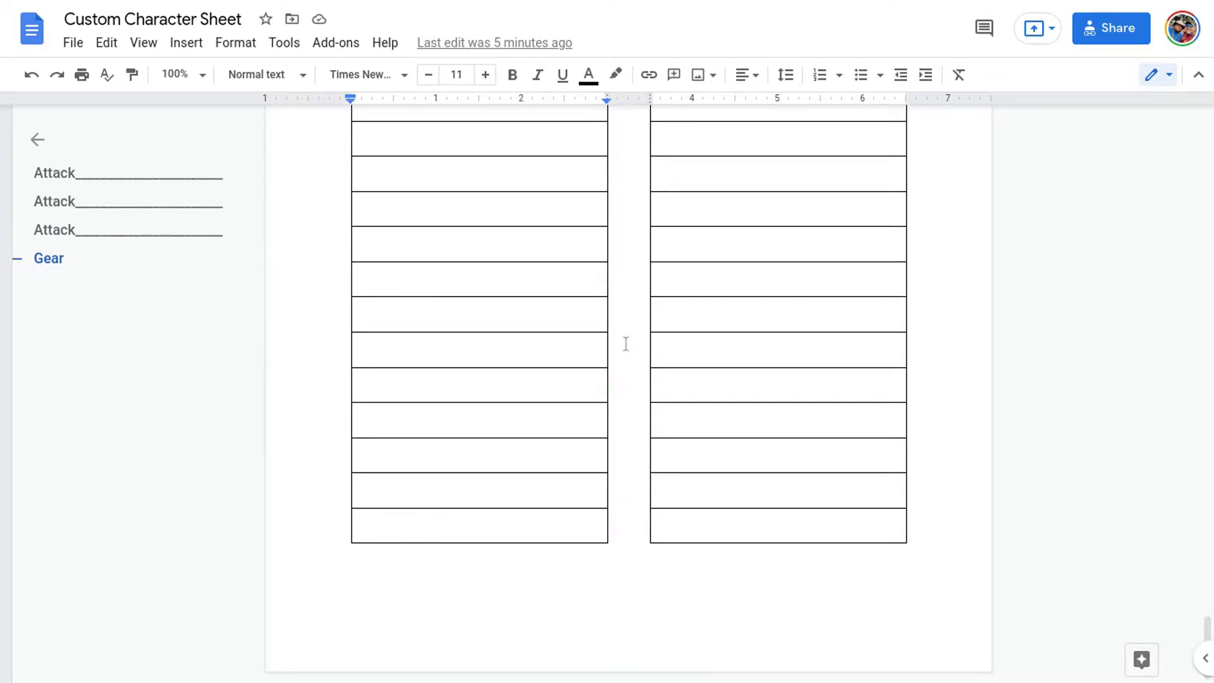
scroll(626, 343, "up", 6)
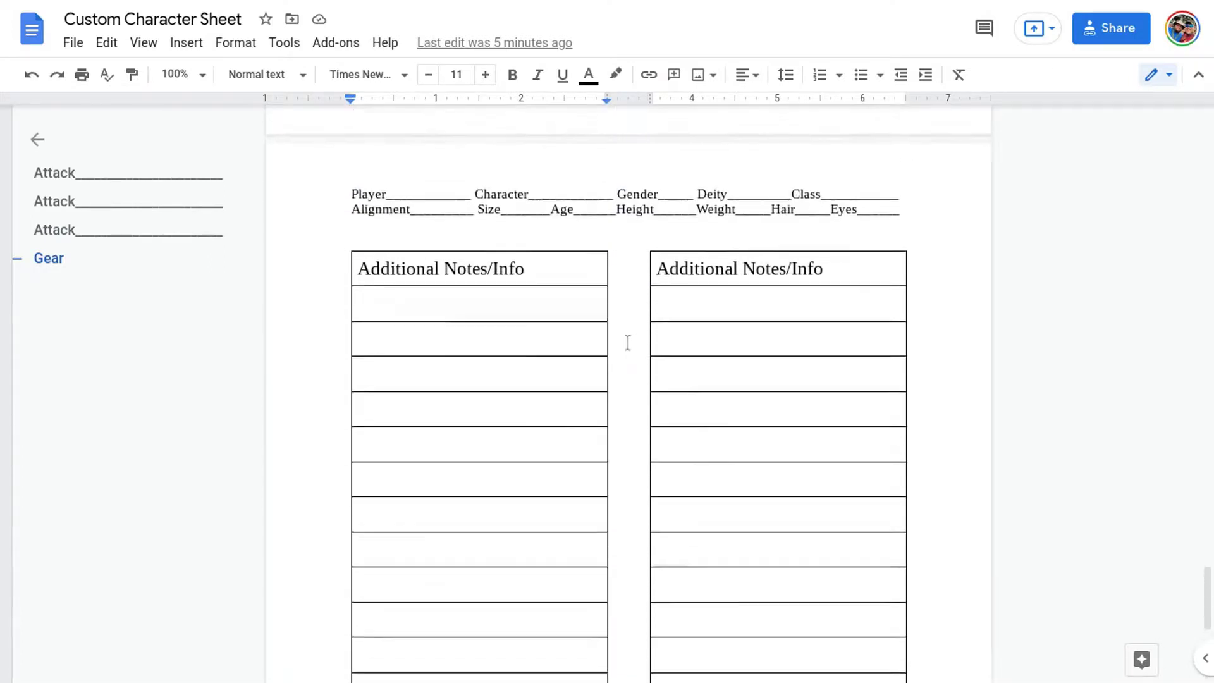
Remove all three Attack entries and the Gear entry from the document outline panel.
scroll(628, 343, "up", 6)
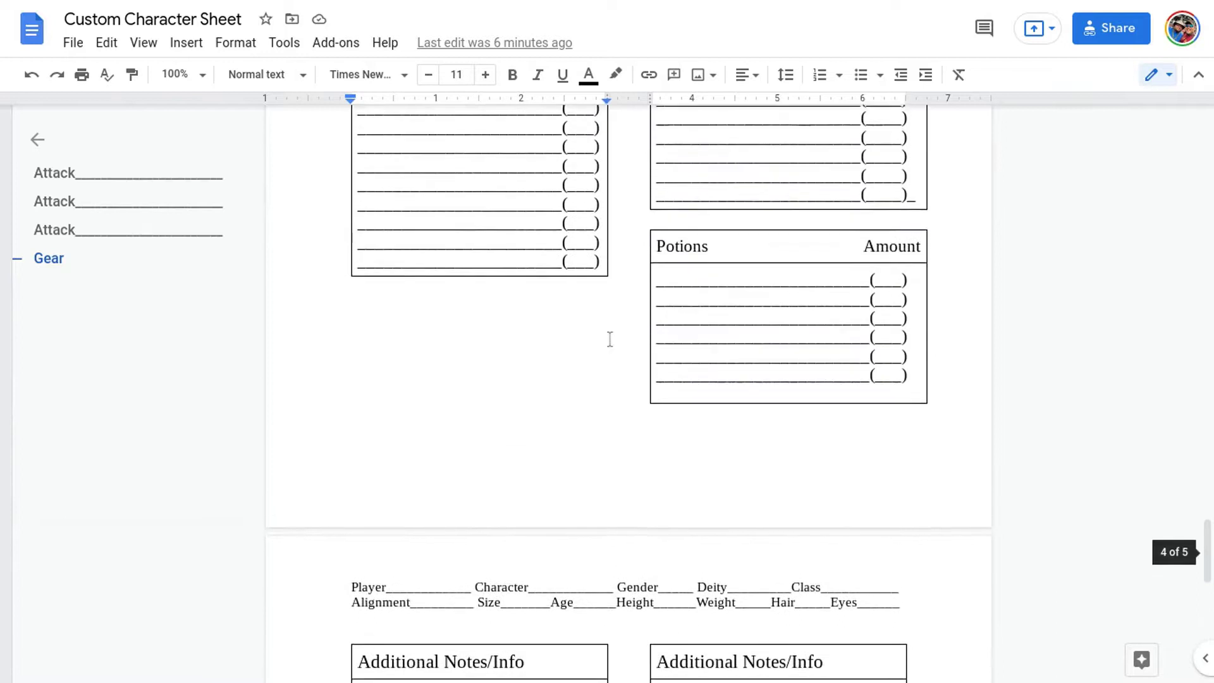
scroll(610, 339, "up", 3)
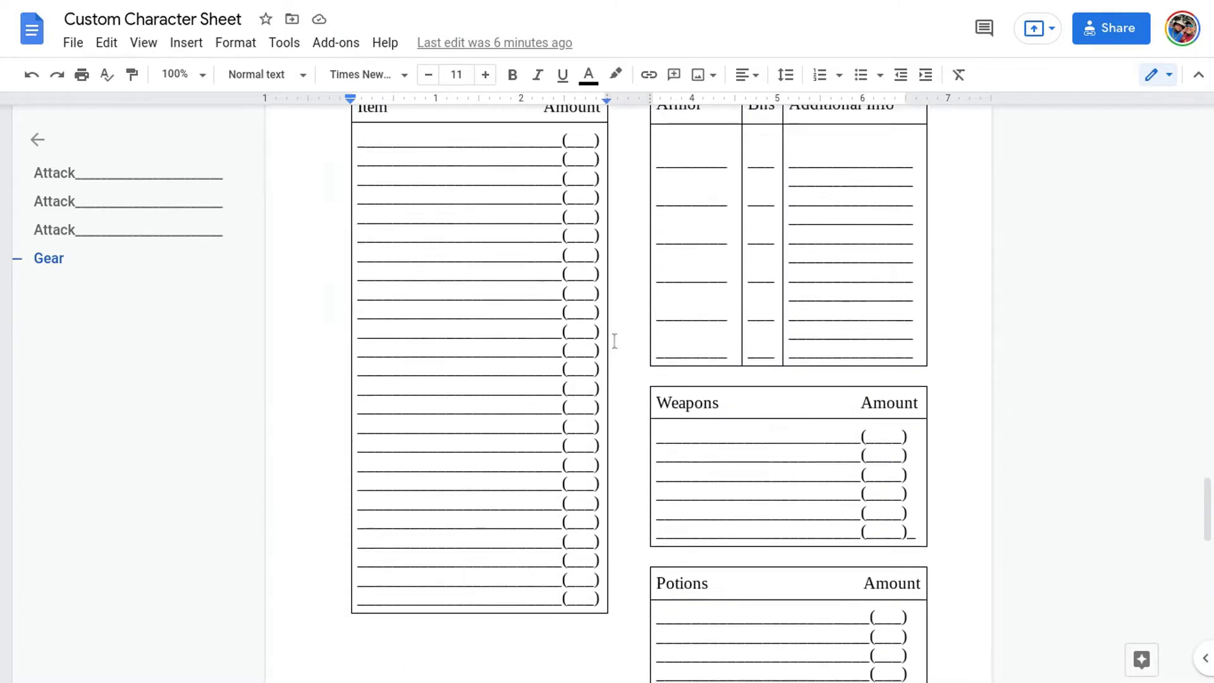
scroll(616, 341, "up", 9)
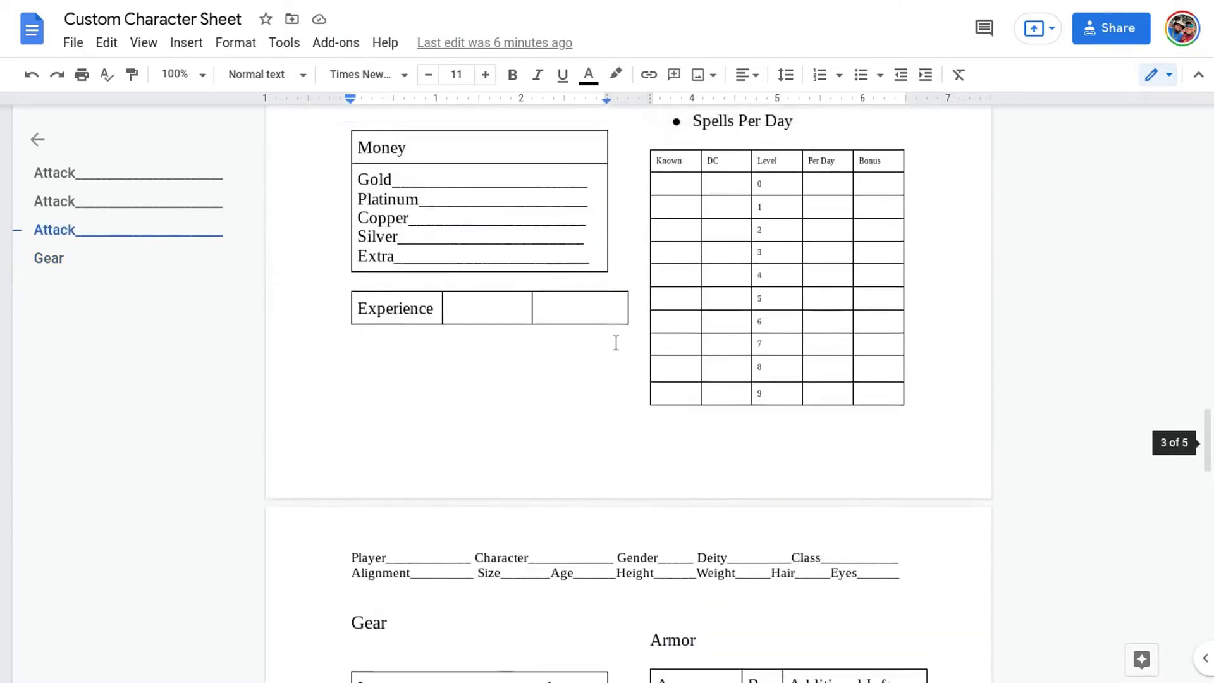
scroll(615, 343, "up", 12)
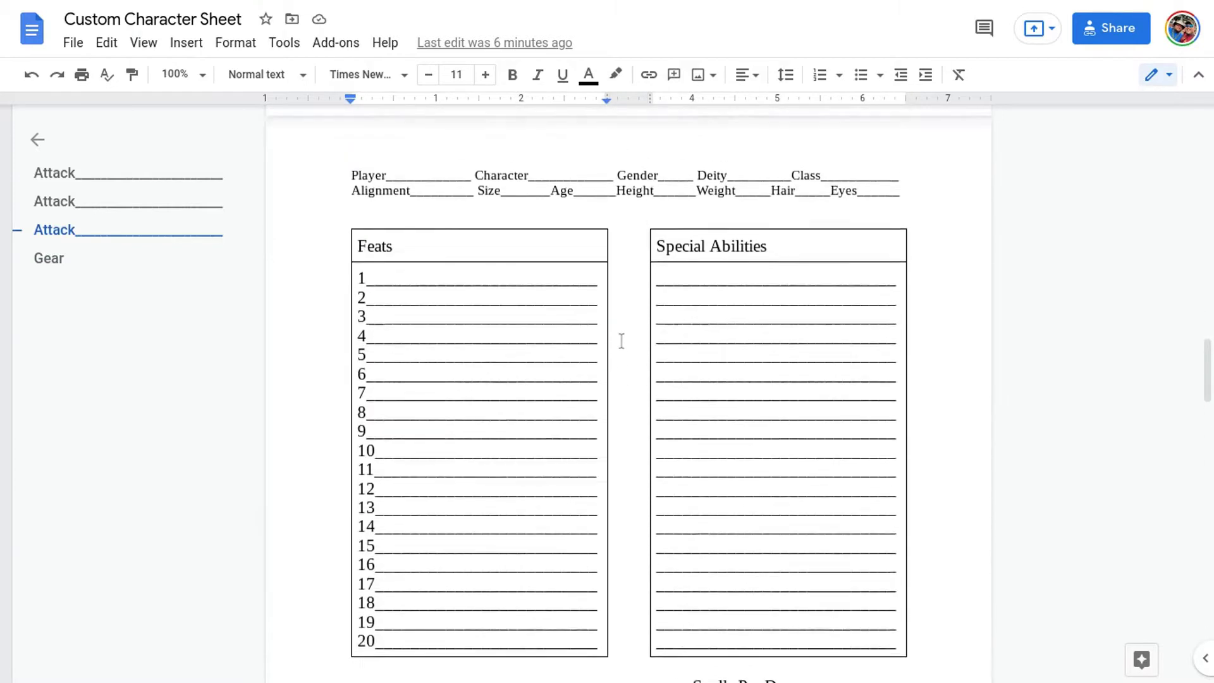
scroll(620, 340, "up", 14)
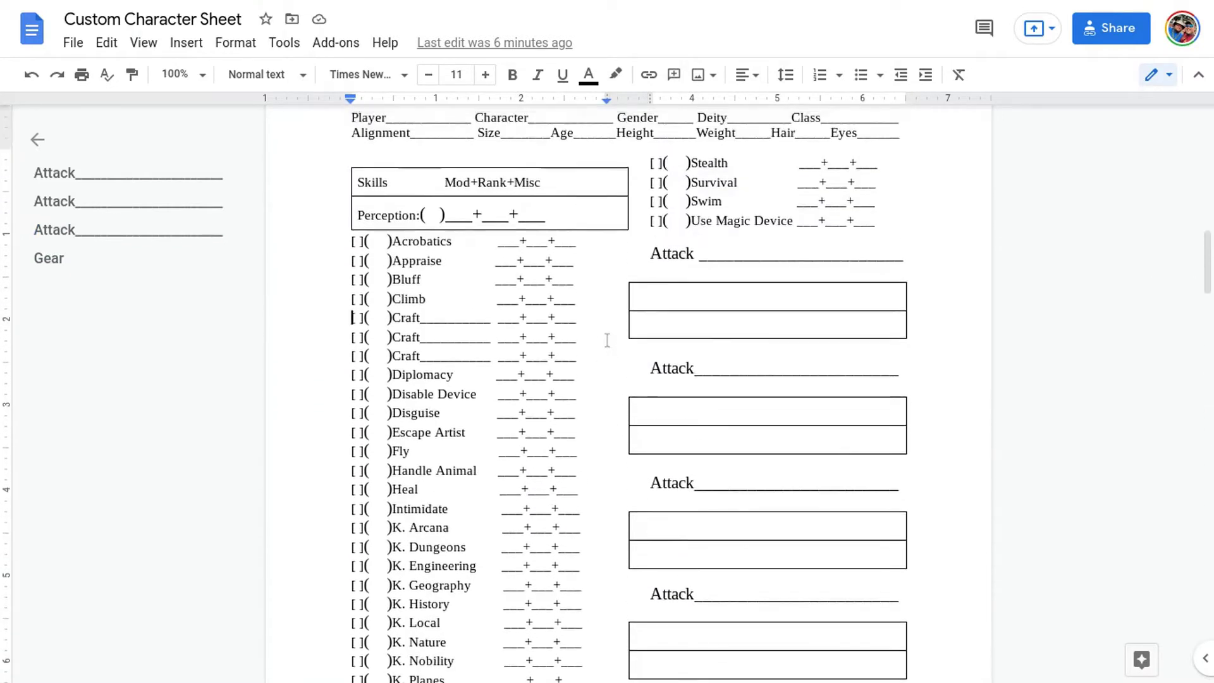
scroll(606, 340, "up", 10)
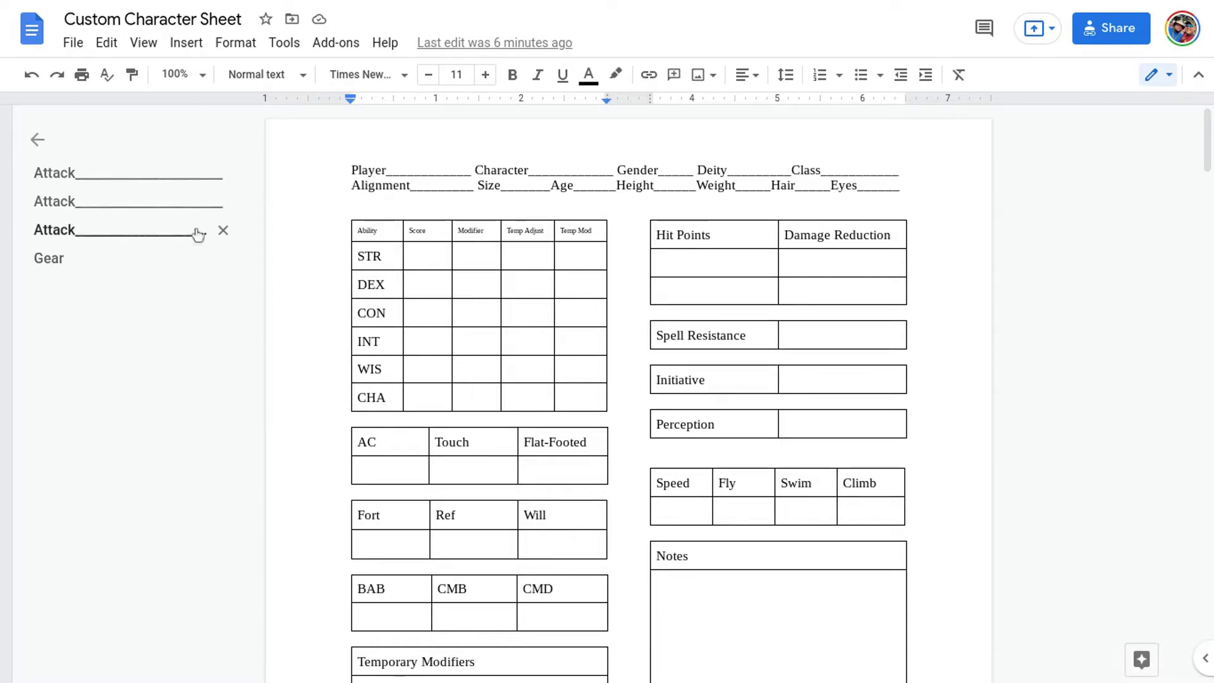
left_click(223, 172)
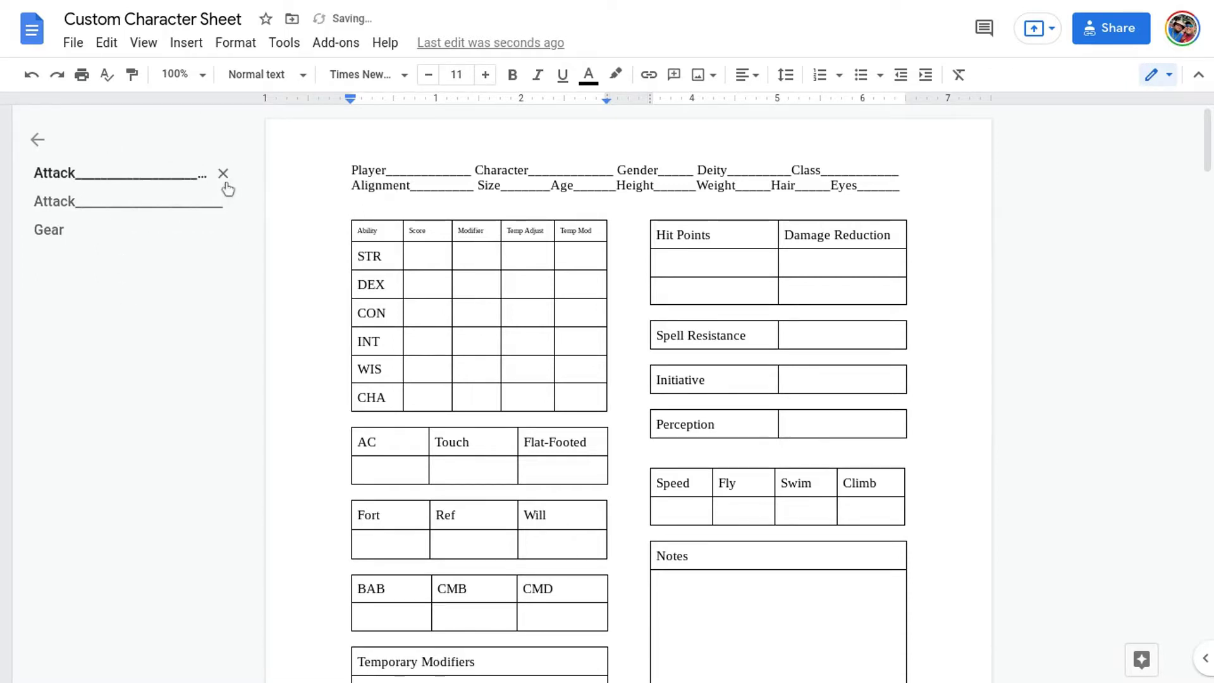
left_click(222, 173)
left_click(222, 172)
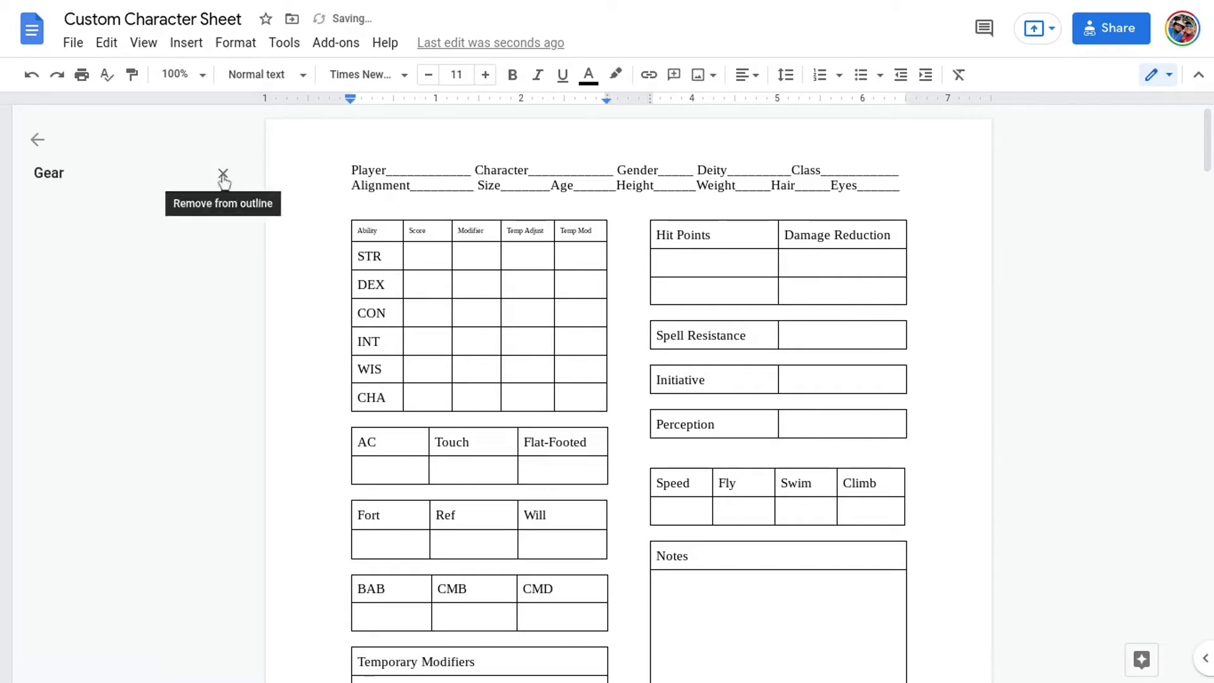
left_click(222, 175)
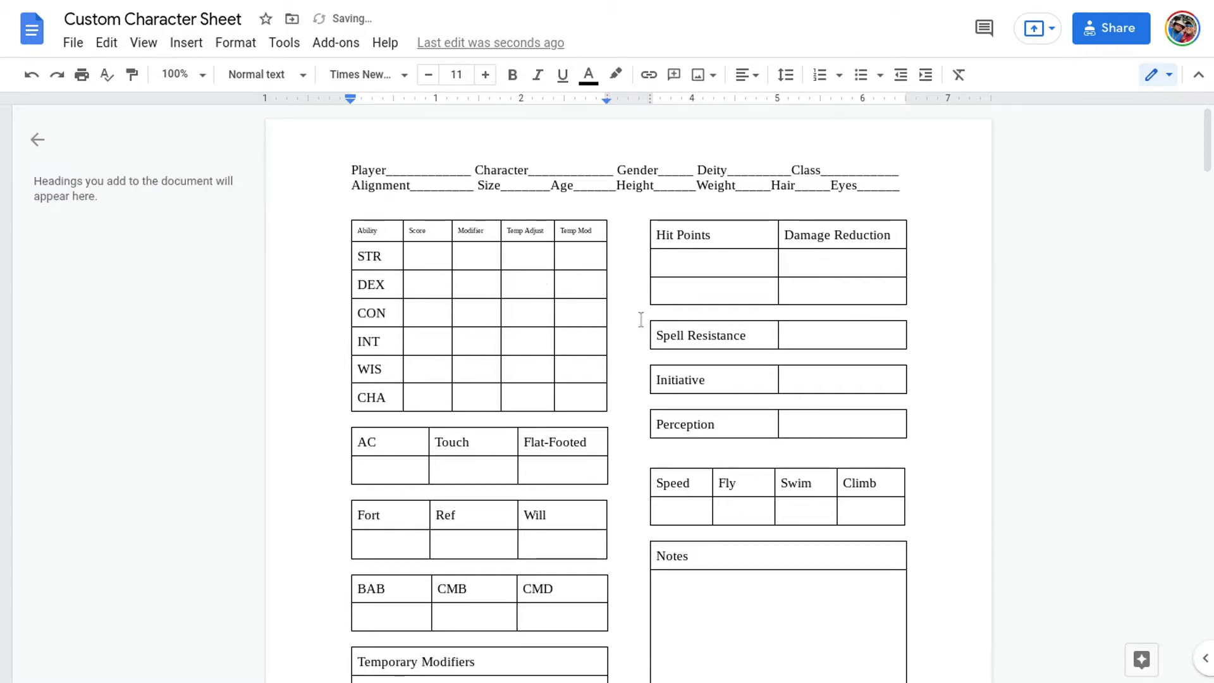